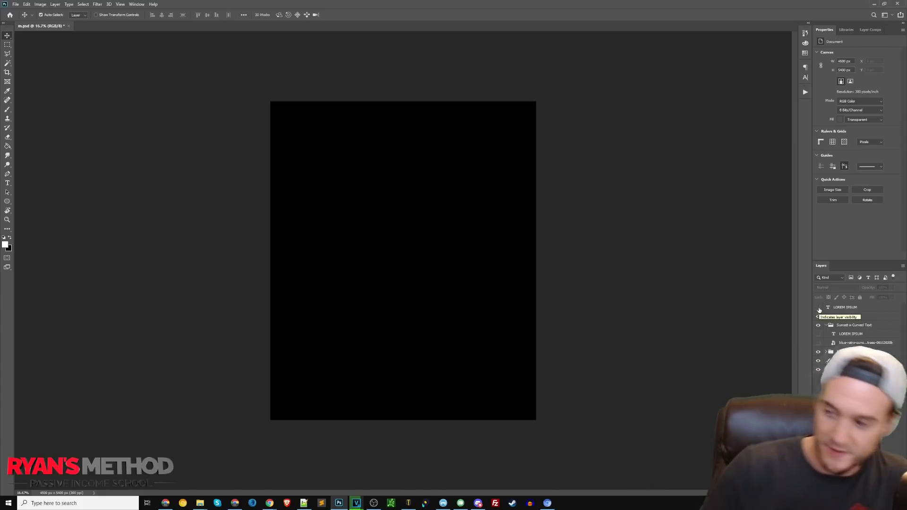
# Preview the standalone LOREM IPSUM text, and the curved text with its retro sunset graphic, hiding each layer again
pyautogui.click(818, 308)
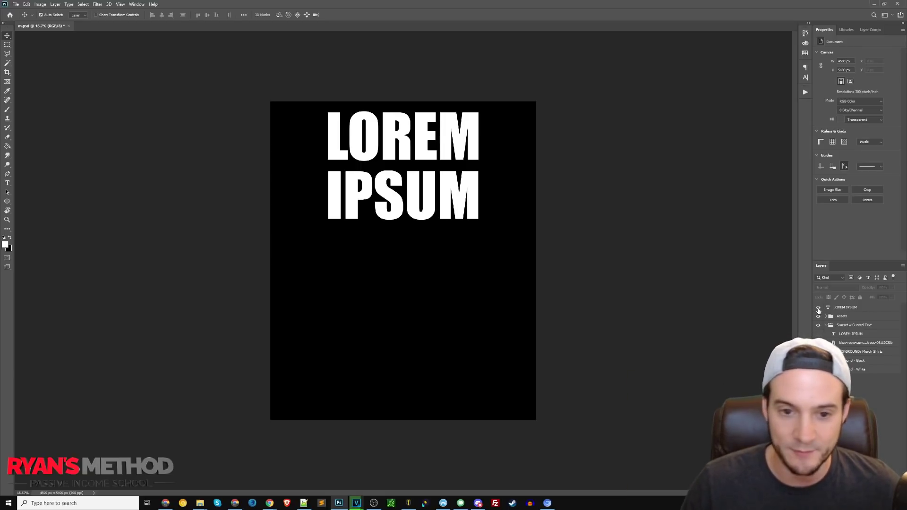
pyautogui.click(818, 308)
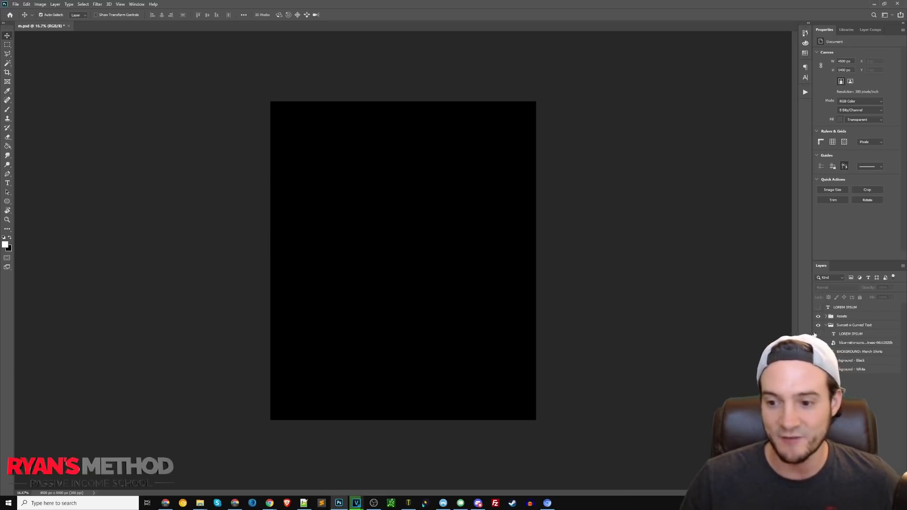
pyautogui.click(818, 334)
pyautogui.click(819, 343)
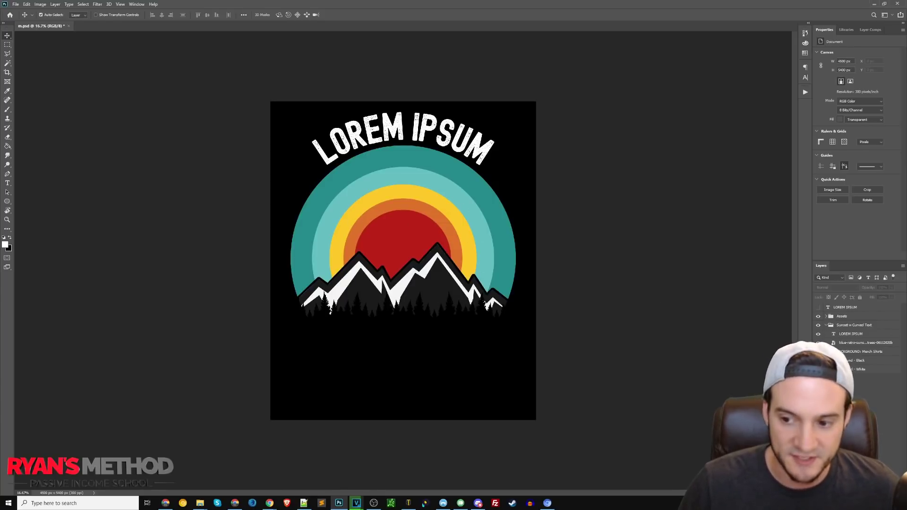
pyautogui.click(819, 343)
pyautogui.click(818, 334)
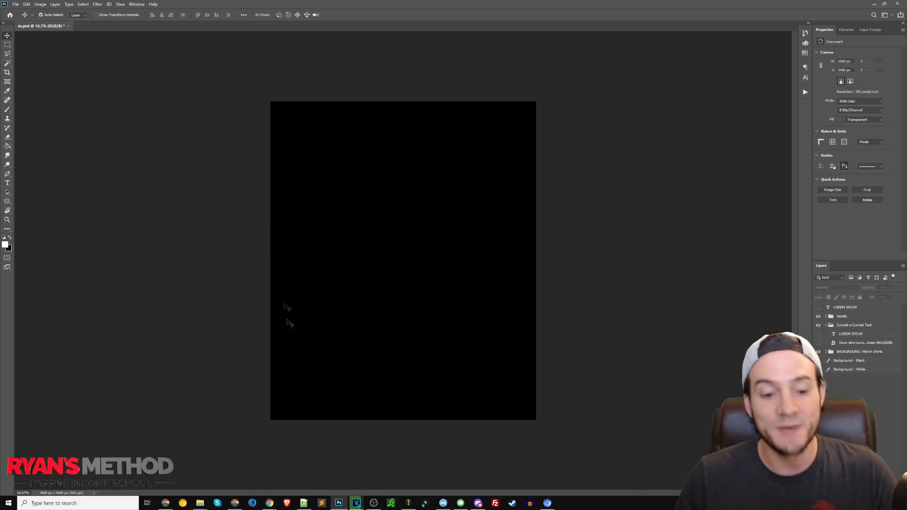
# Switch to the browser to view the AllSunsets downloads page, and return to the Photoshop template
pyautogui.moveTo(268, 505)
pyautogui.click(338, 479)
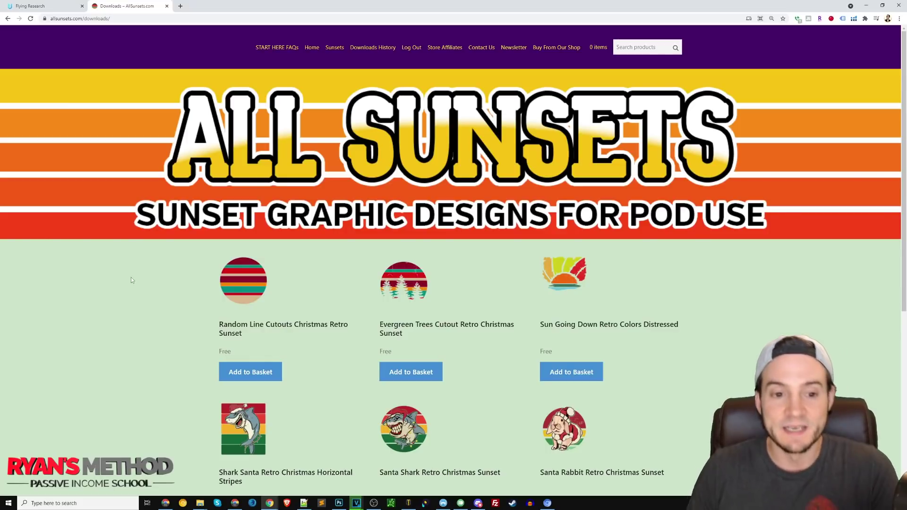
pyautogui.hotkey('alt', 'Tab')
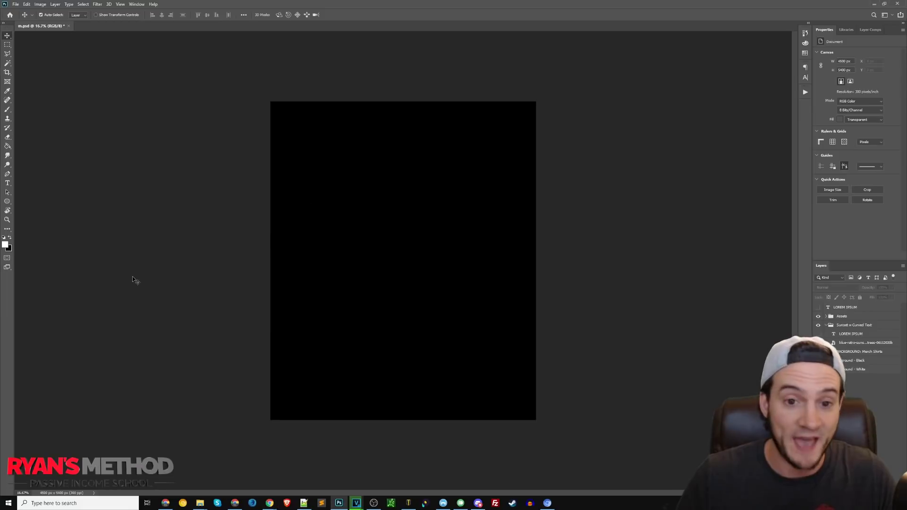
# Show the standalone LOREM IPSUM text, scale it to about 147%, move it near the canvas's upper edge and hide its layer
pyautogui.click(819, 307)
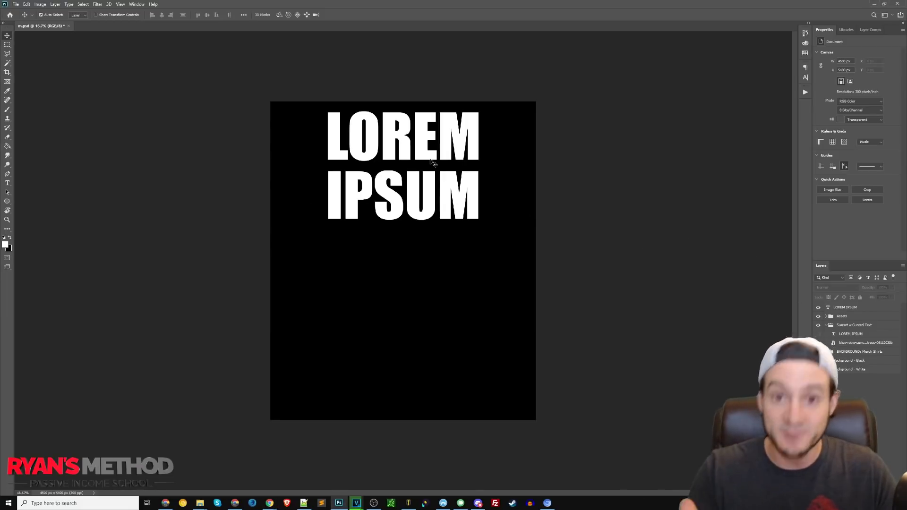
pyautogui.click(478, 208)
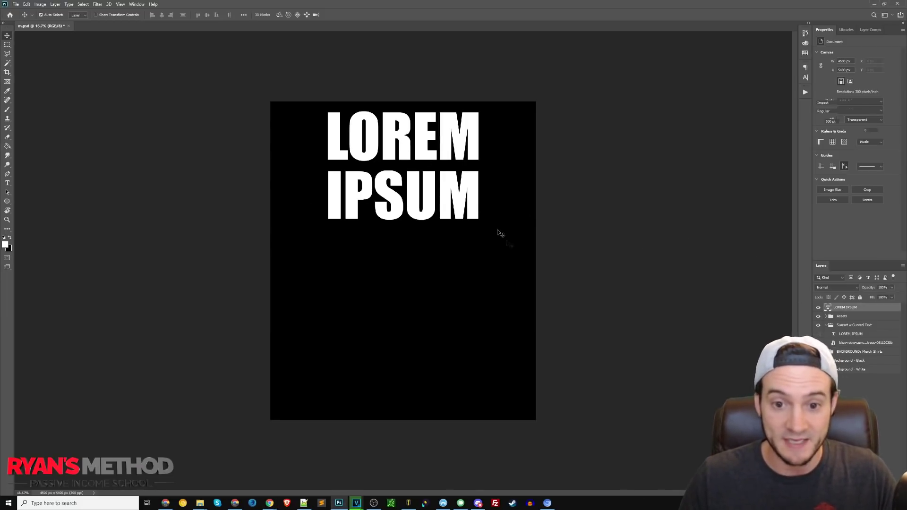
pyautogui.hotkey('ctrl', 't')
pyautogui.moveTo(403, 315); pyautogui.dragTo(399, 432)
pyautogui.press('Return')
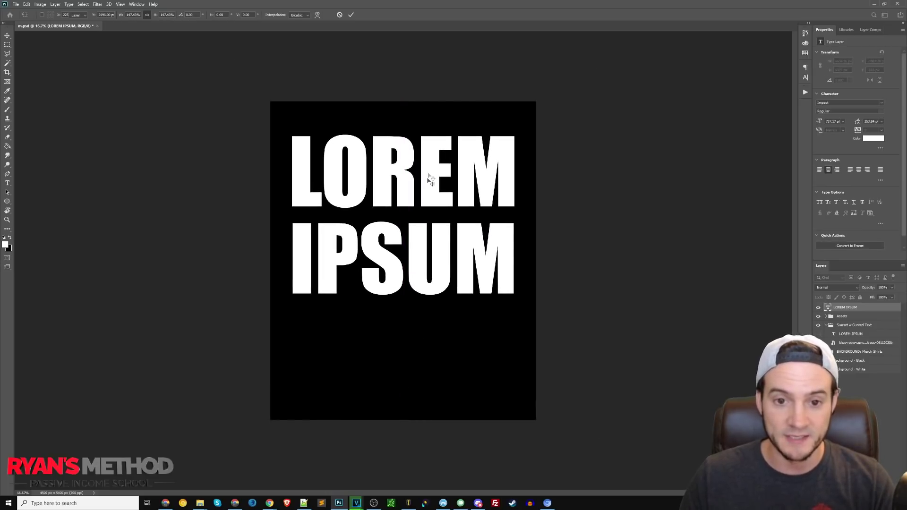
pyautogui.moveTo(430, 163)
pyautogui.mouseDown()
pyautogui.moveTo(431, 132)
pyautogui.moveTo(427, 151)
pyautogui.mouseUp()
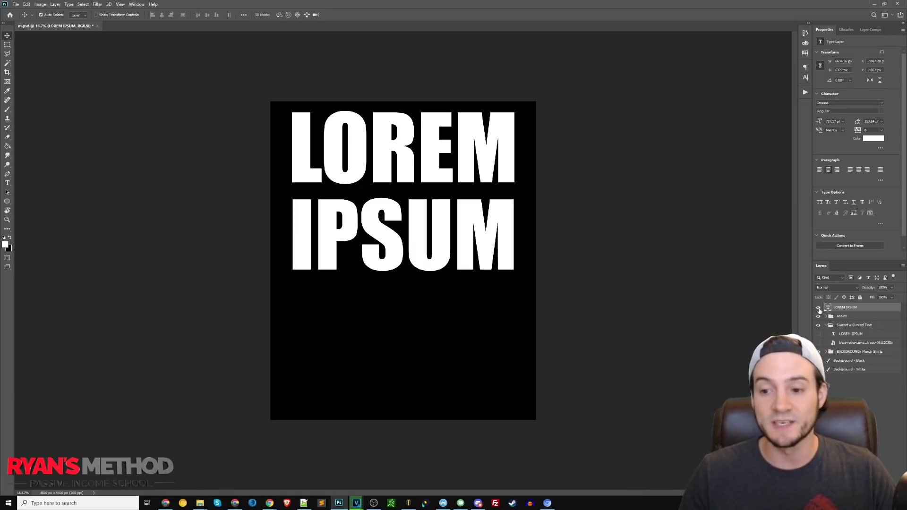
pyautogui.click(819, 308)
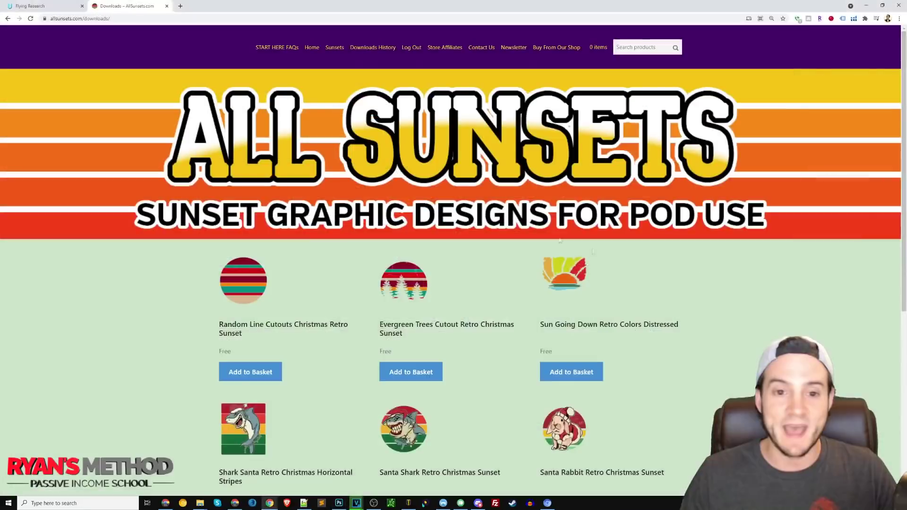
# Show the curved LOREM IPSUM text and the retro sunset graphic in the Sunset w Curved Text group
pyautogui.scroll(-5, 629, 260)
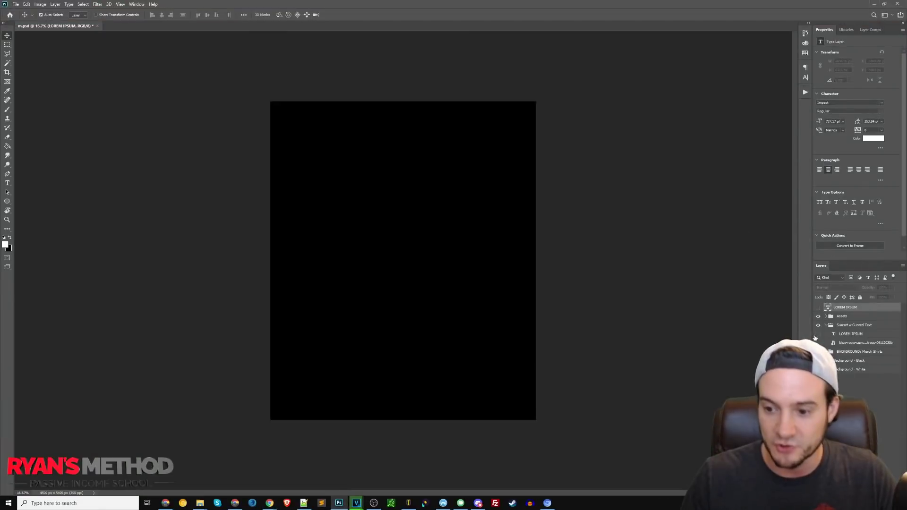
pyautogui.click(818, 334)
pyautogui.click(819, 343)
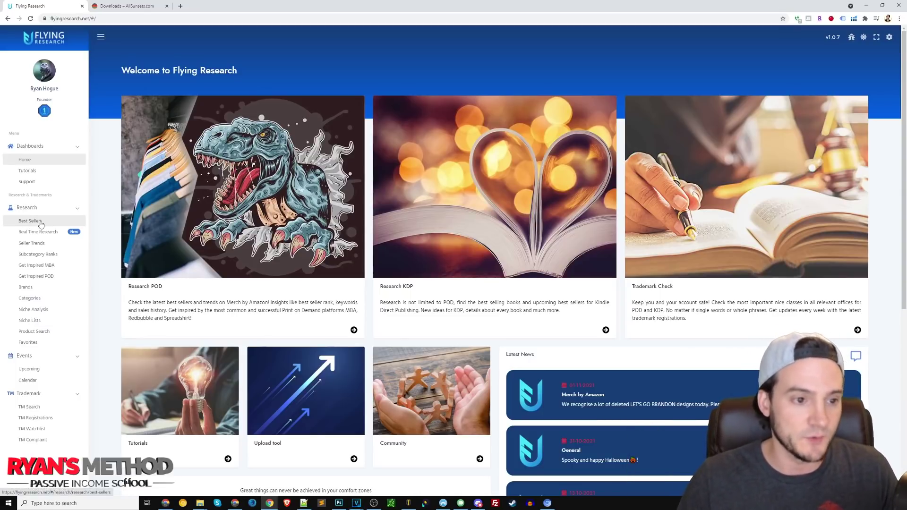
# Open the Best Sellers page in Flying Research and browse its T-shirt designs alongside the AllSunsets downloads catalogue
pyautogui.click(357, 208)
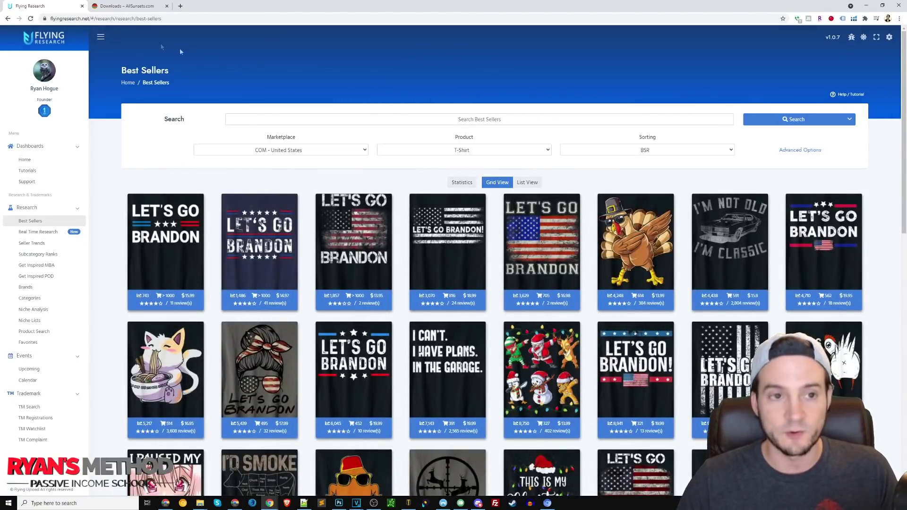
pyautogui.click(145, 12)
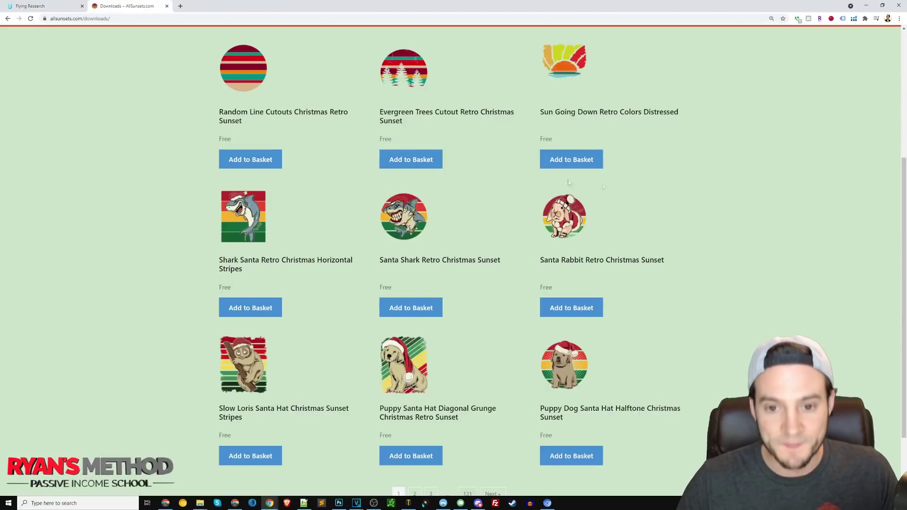
pyautogui.scroll(3, 761, 222)
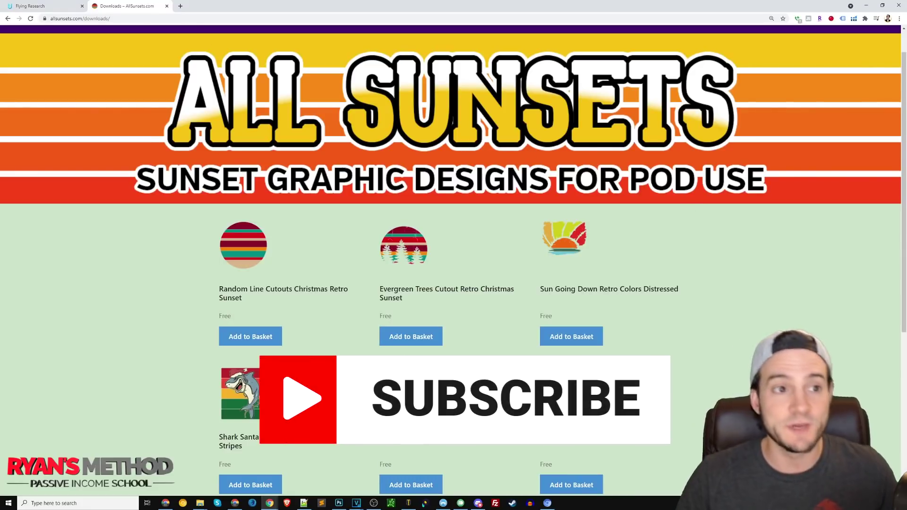
pyautogui.click(31, 6)
pyautogui.scroll(-3, 675, 186)
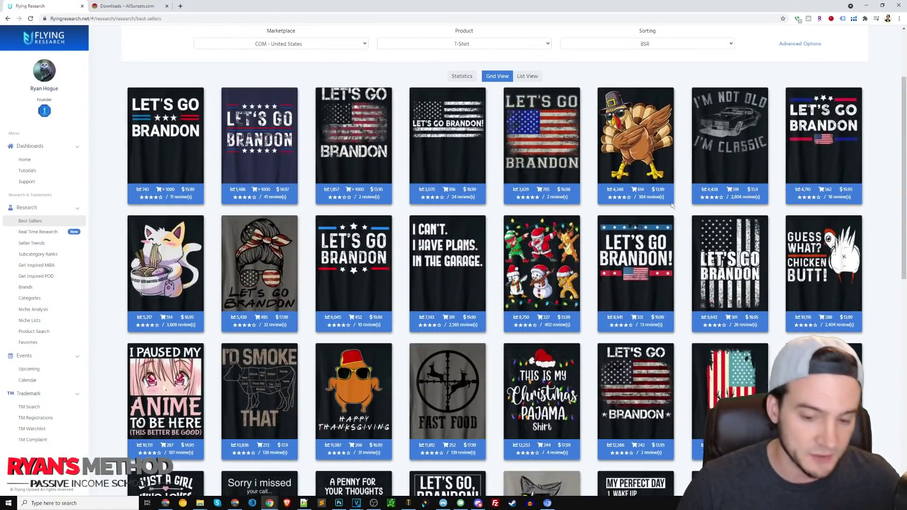
pyautogui.click(127, 5)
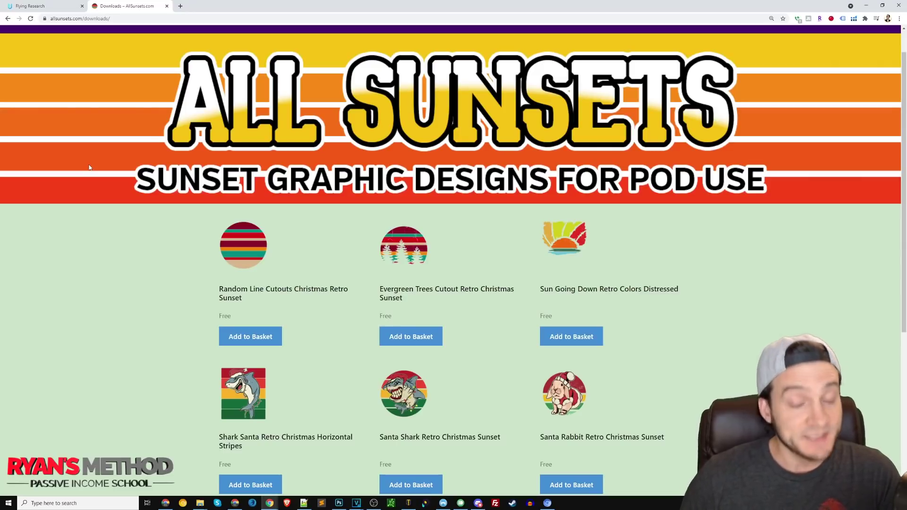
pyautogui.scroll(-5, 90, 167)
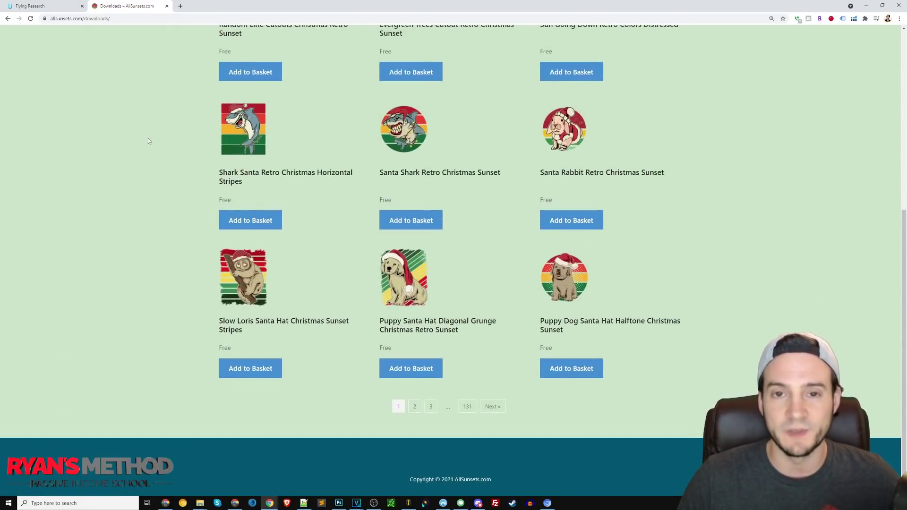
pyautogui.scroll(1, 148, 141)
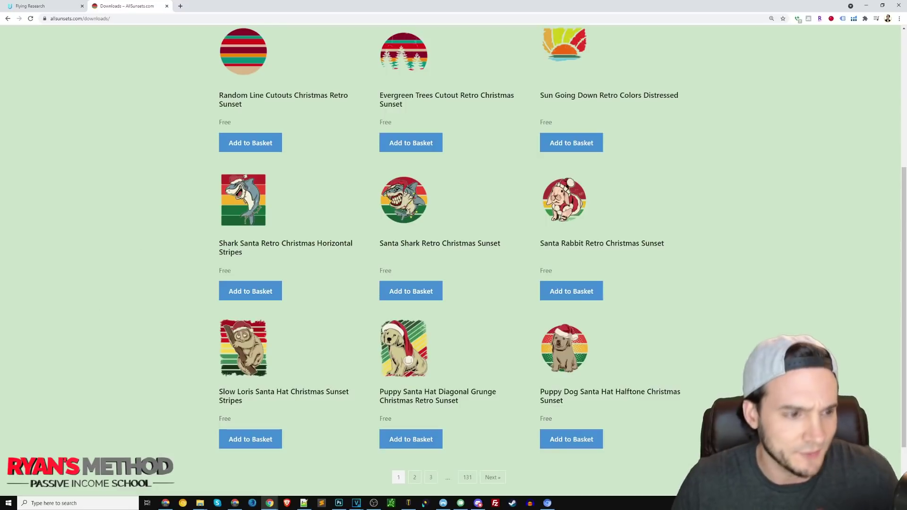
# Switch to the All Sunsets Xmas folder and check the Drinking-Santa-Round-American-Flag image's dimensions in its file properties
pyautogui.hotkey('alt', 'Tab')
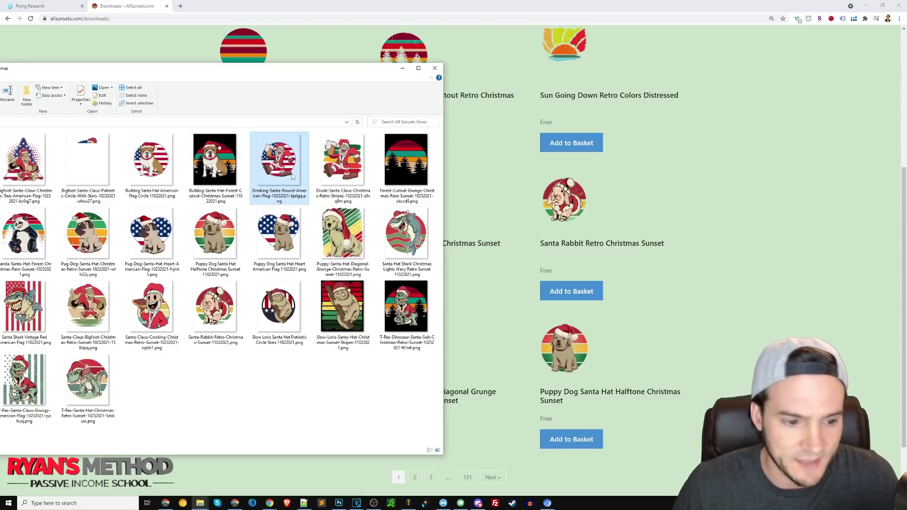
pyautogui.moveTo(330, 71); pyautogui.dragTo(485, 72)
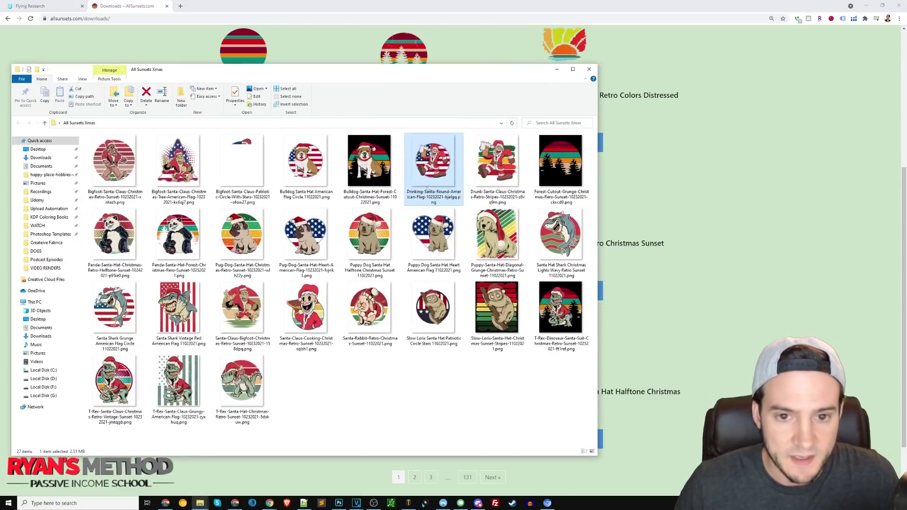
pyautogui.rightClick(427, 187)
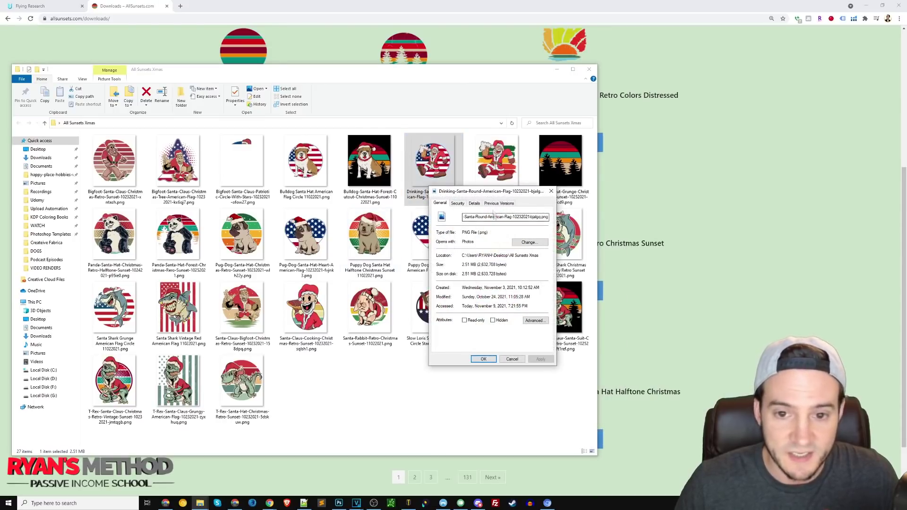
pyautogui.click(474, 203)
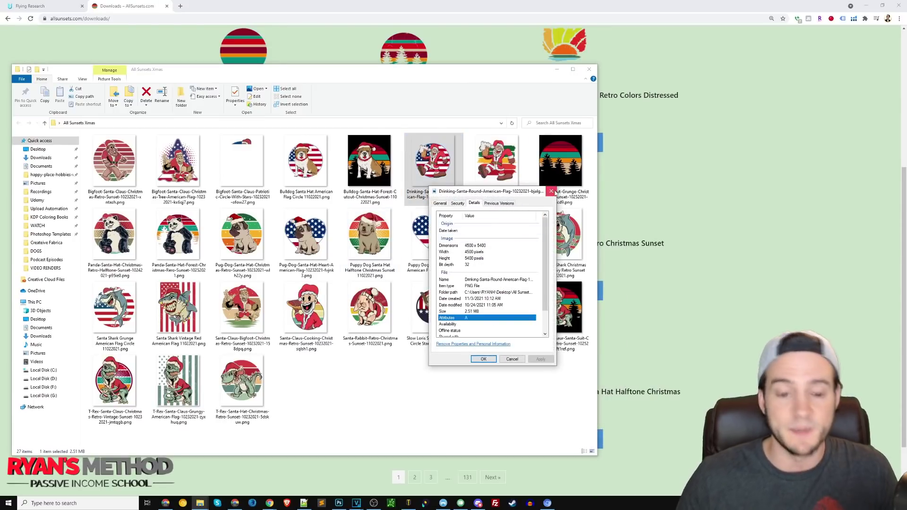
pyautogui.click(551, 191)
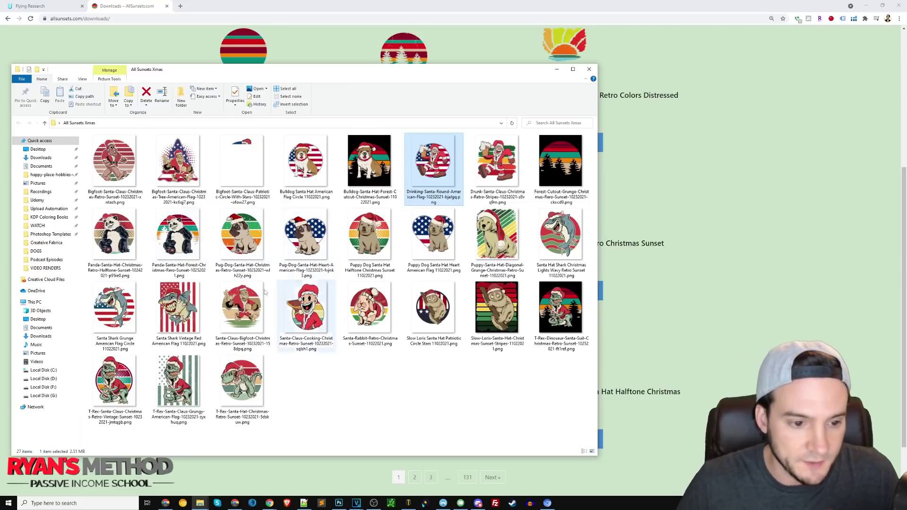
# View the T-Rex-Santa-Claus-Christmas-Retro-Vintage-Sunset image in Photos at full size, and return to the browser
pyautogui.click(115, 383)
pyautogui.doubleClick(115, 383)
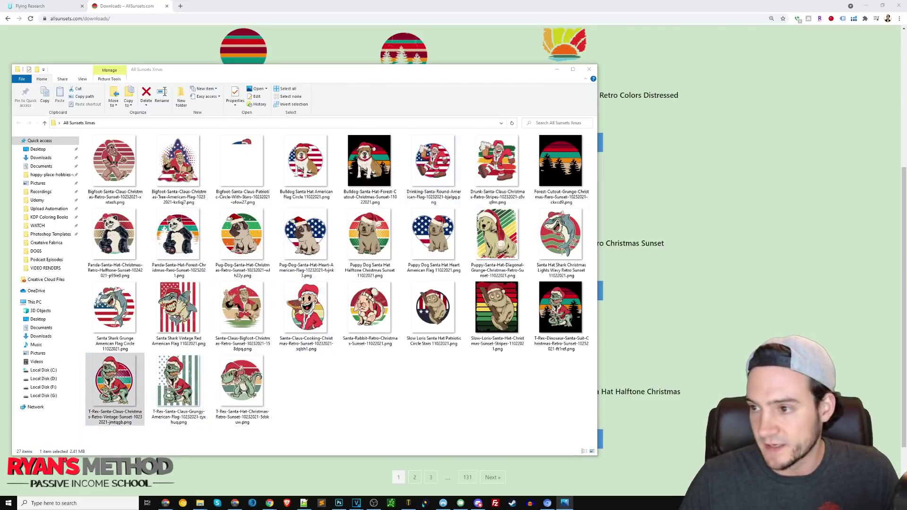
pyautogui.doubleClick(588, 106)
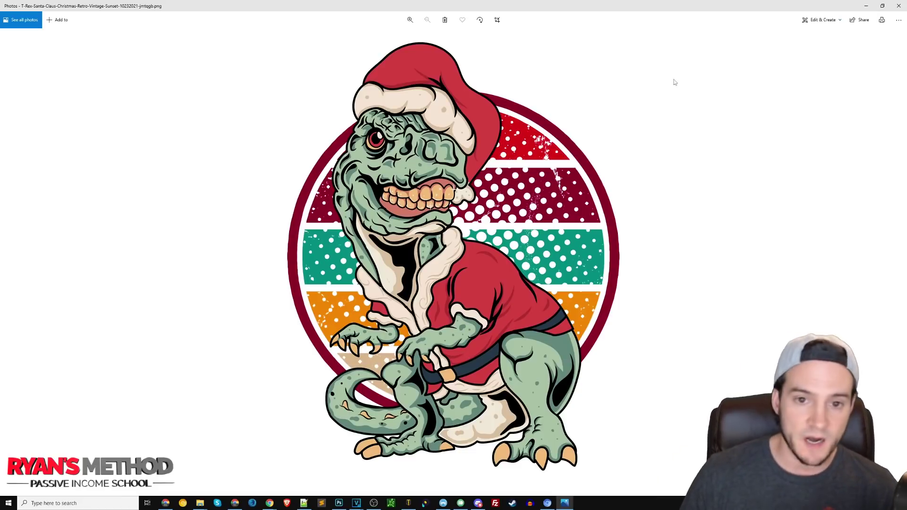
pyautogui.click(899, 5)
pyautogui.click(748, 140)
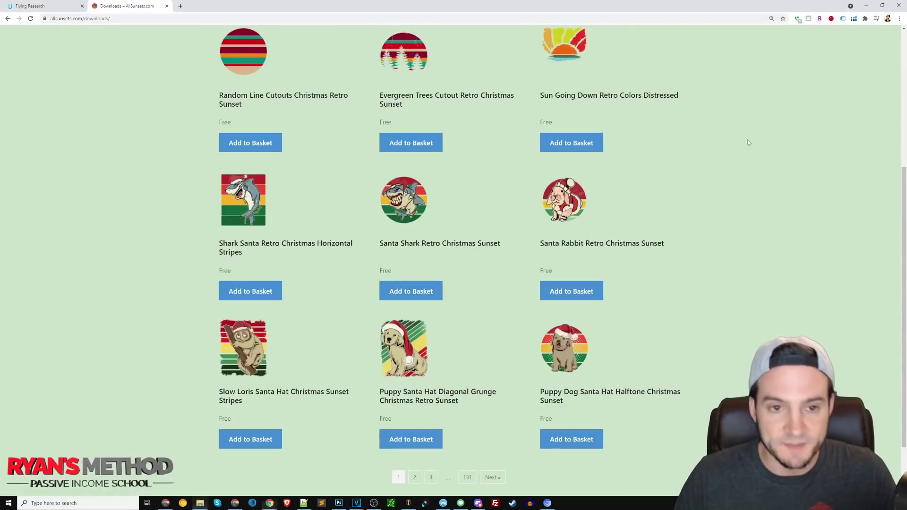
# Search Flying Research's best-selling T-shirts for "trex" and examine the resulting designs for text and layout ideas
pyautogui.click(56, 11)
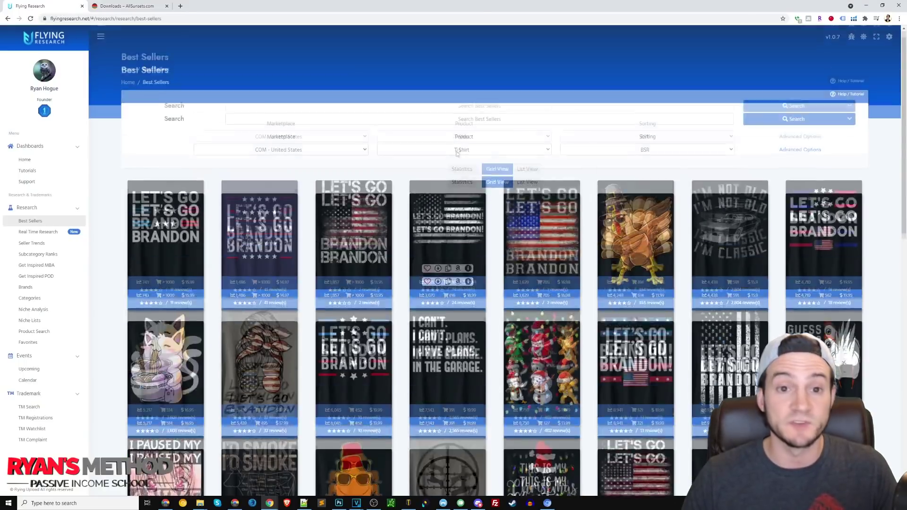
pyautogui.click(476, 121)
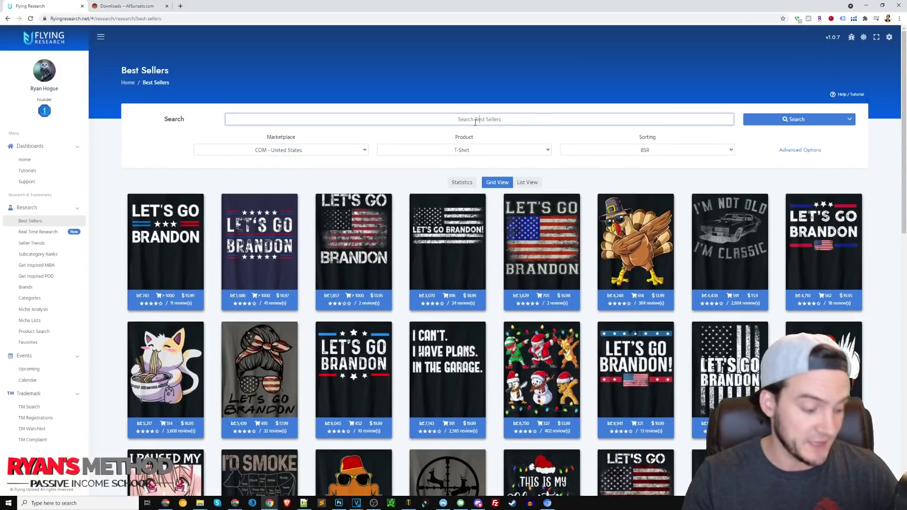
pyautogui.write('trex')
pyautogui.press('Return')
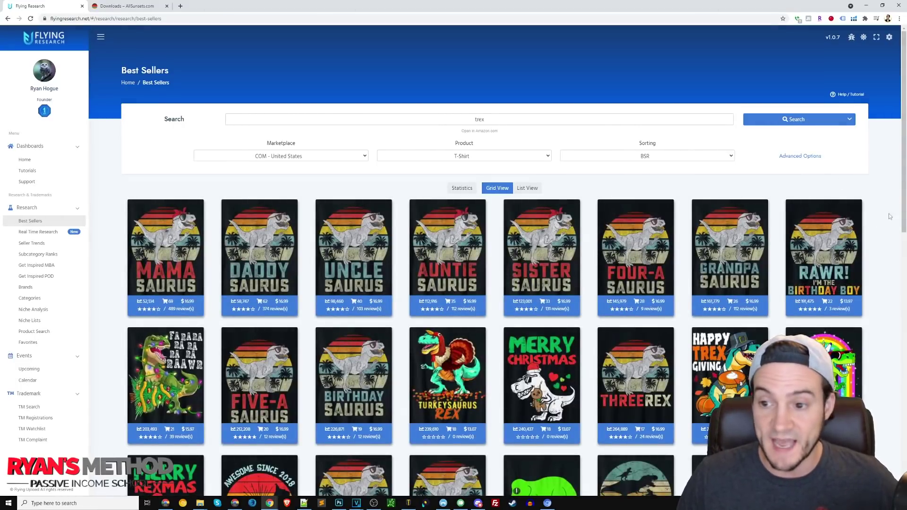
pyautogui.scroll(-1, 891, 216)
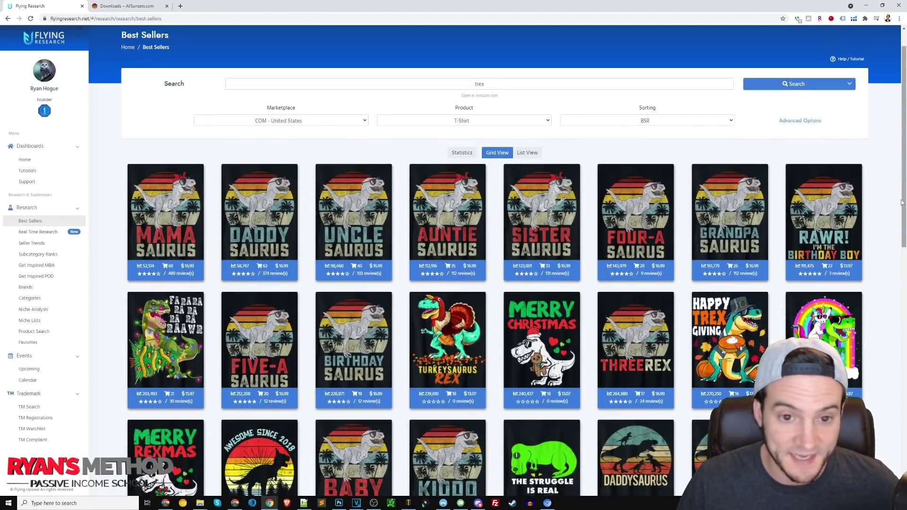
pyautogui.scroll(-1, 901, 202)
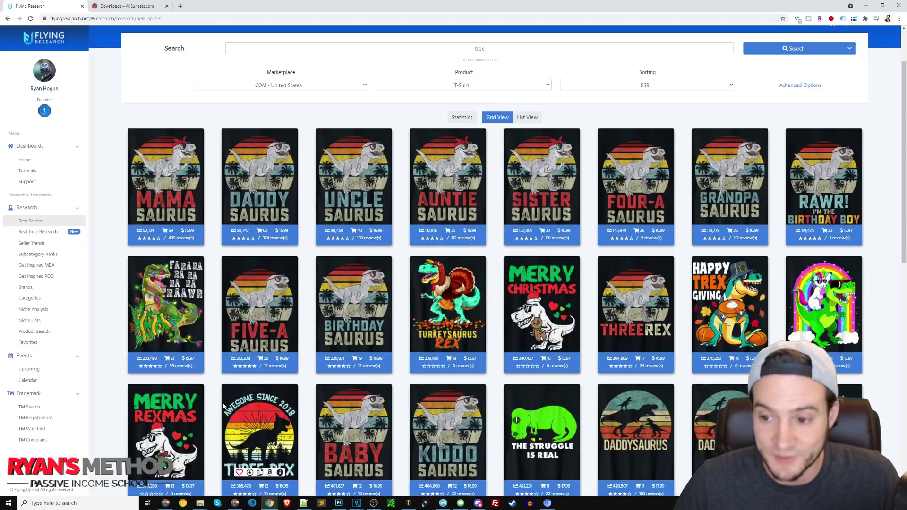
pyautogui.scroll(-1, 316, 282)
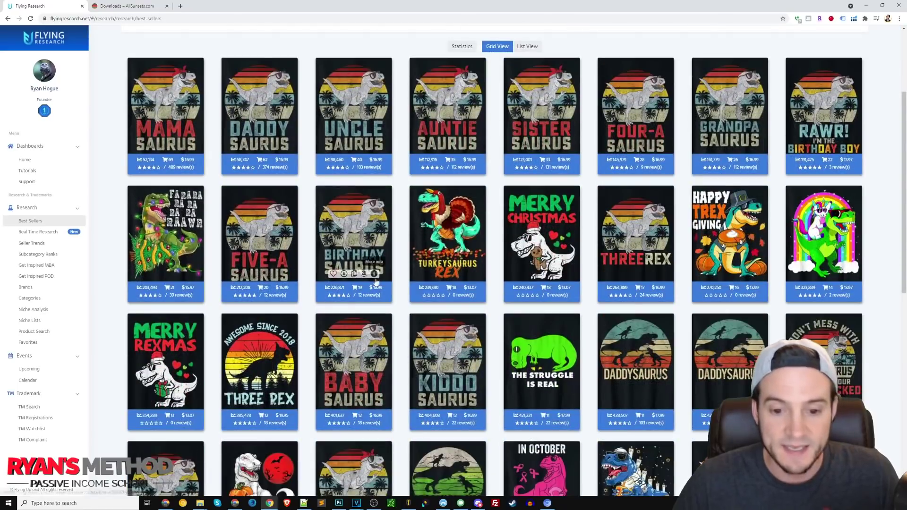
pyautogui.scroll(-1, 887, 337)
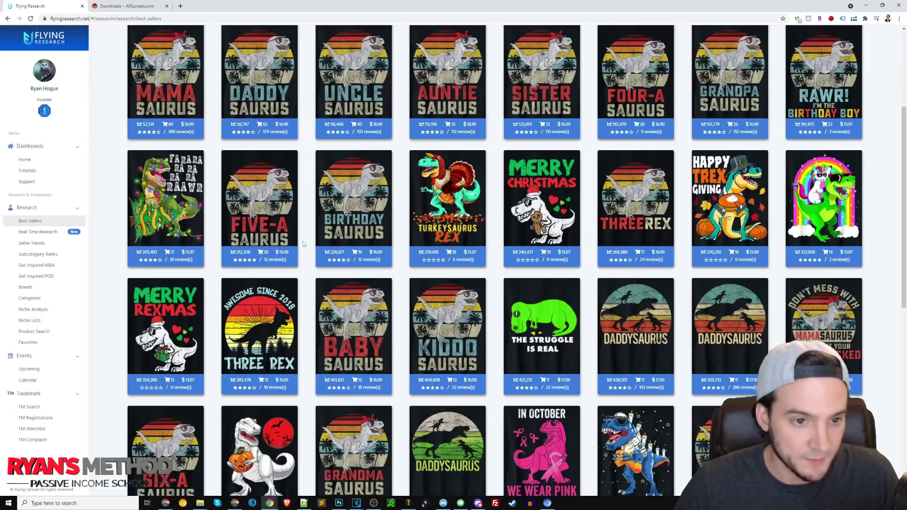
# Open the Fa Ra Ra Rawr dinosaur shirt's Amazon listing and copy a screenshot of its zoomed design to the clipboard
pyautogui.moveTo(177, 240)
pyautogui.click(176, 239)
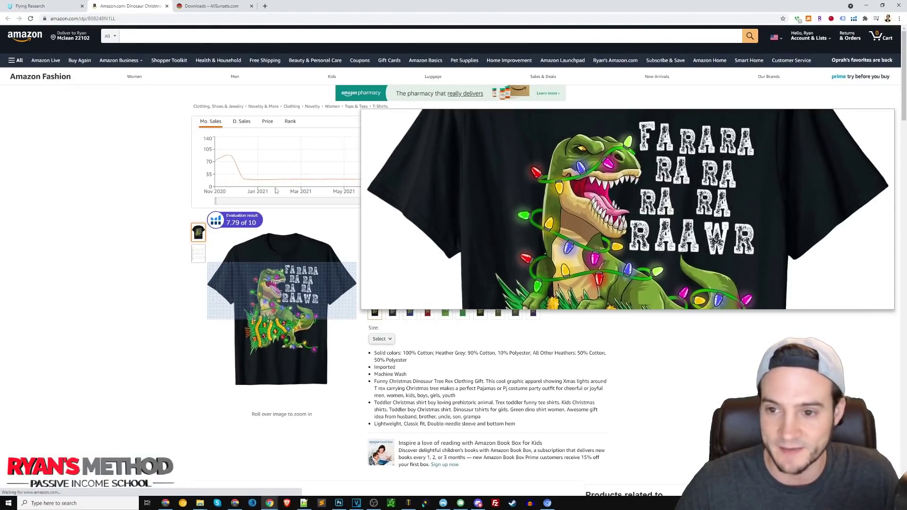
pyautogui.press('Print')
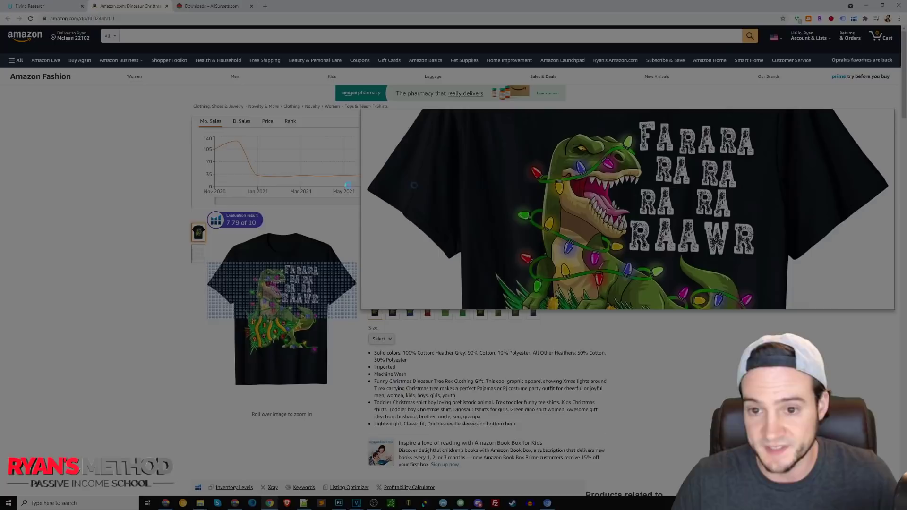
pyautogui.moveTo(486, 113); pyautogui.dragTo(881, 284)
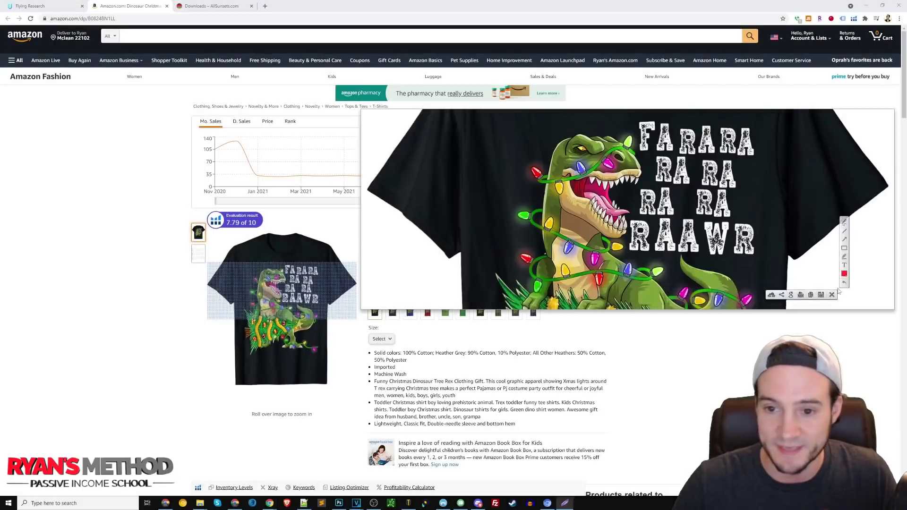
pyautogui.hotkey('ctrl', 'c')
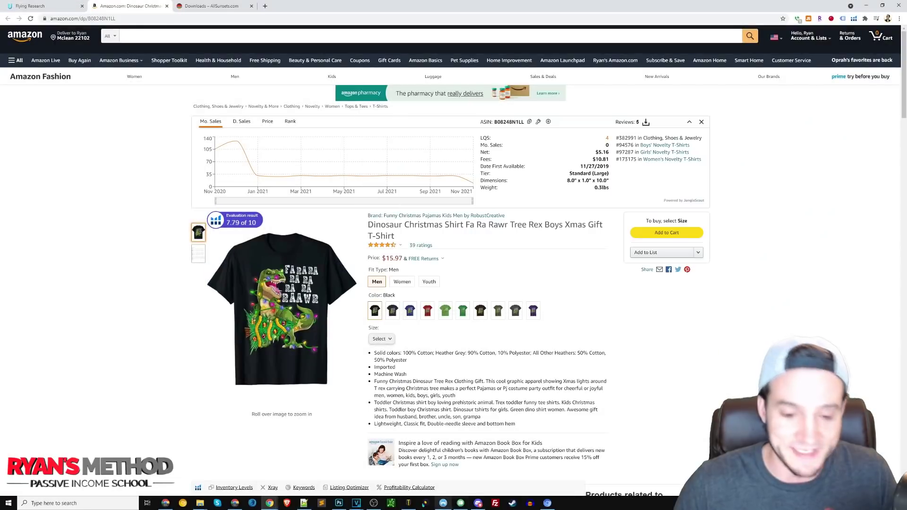
# Switch to Photoshop, hide the template's curved text and sunset graphic, and paste the screenshot enlarged across the lower half of the canvas
pyautogui.click(339, 504)
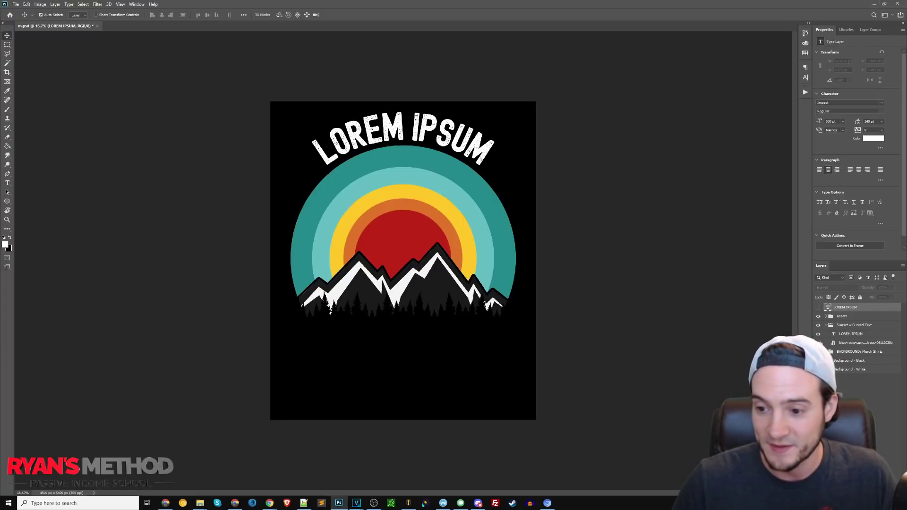
pyautogui.click(820, 334)
pyautogui.hotkey('ctrl', 'v')
pyautogui.hotkey('ctrl', 't')
pyautogui.moveTo(403, 276); pyautogui.dragTo(418, 426)
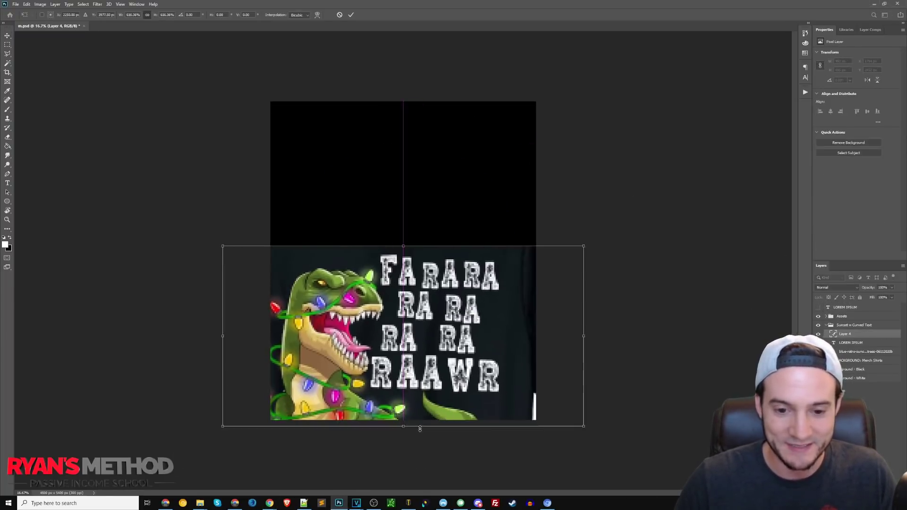
pyautogui.press('Return')
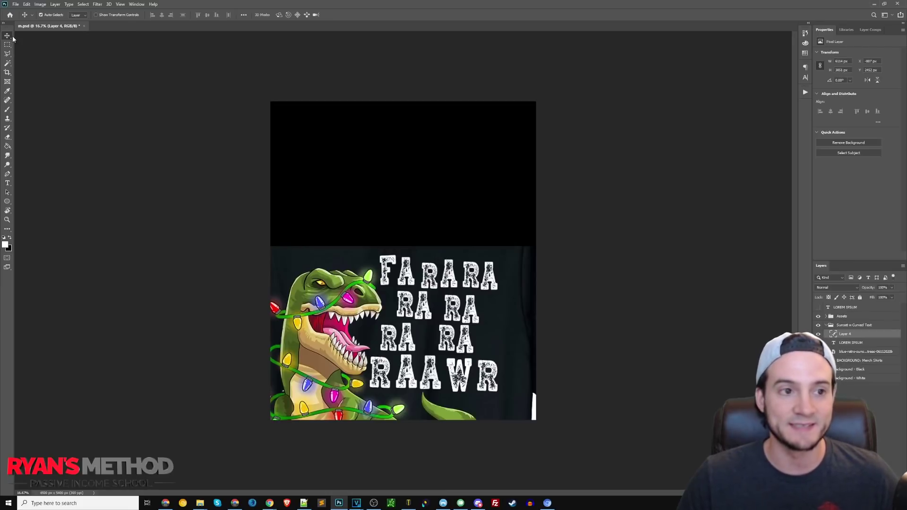
pyautogui.moveTo(424, 285); pyautogui.dragTo(416, 320)
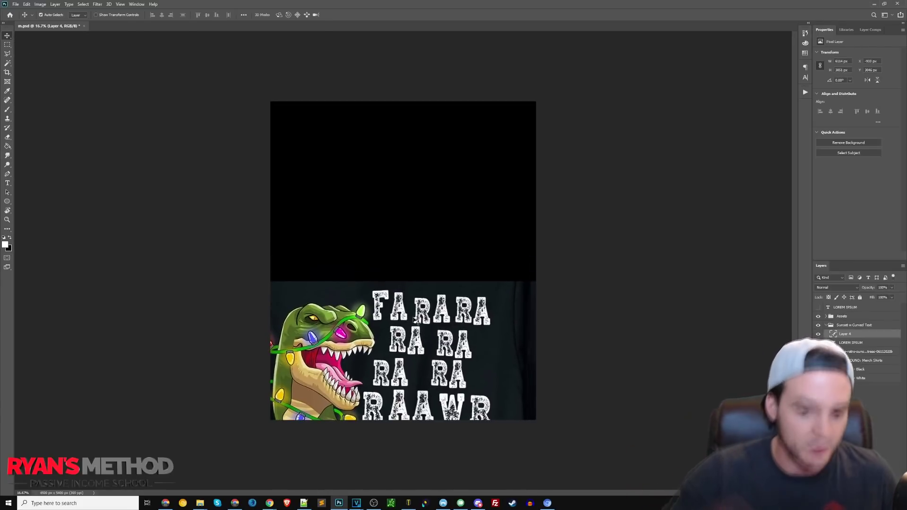
pyautogui.moveTo(390, 311); pyautogui.dragTo(383, 301)
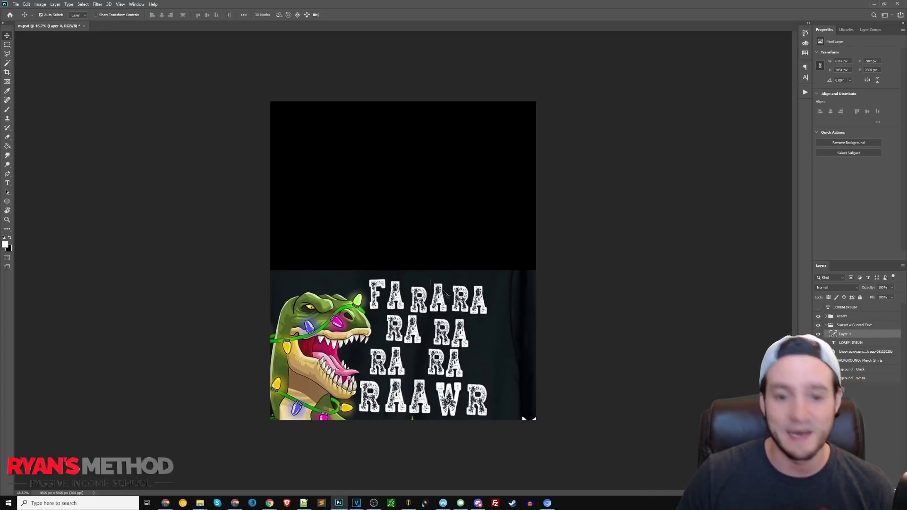
# Place the T-Rex-Santa-Claus-Christmas-Retro-Vintage-Sunset image from the All Sunsets Xmas folder into the design
pyautogui.moveTo(199, 505)
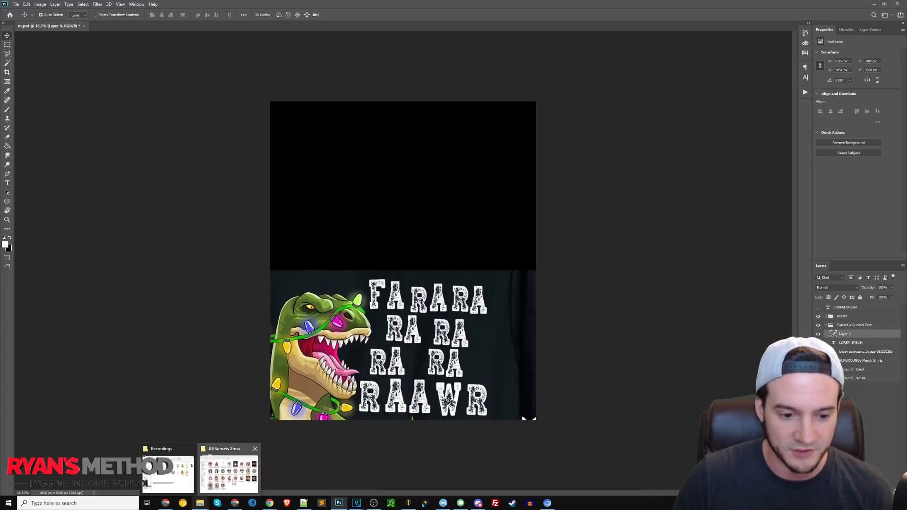
pyautogui.click(232, 473)
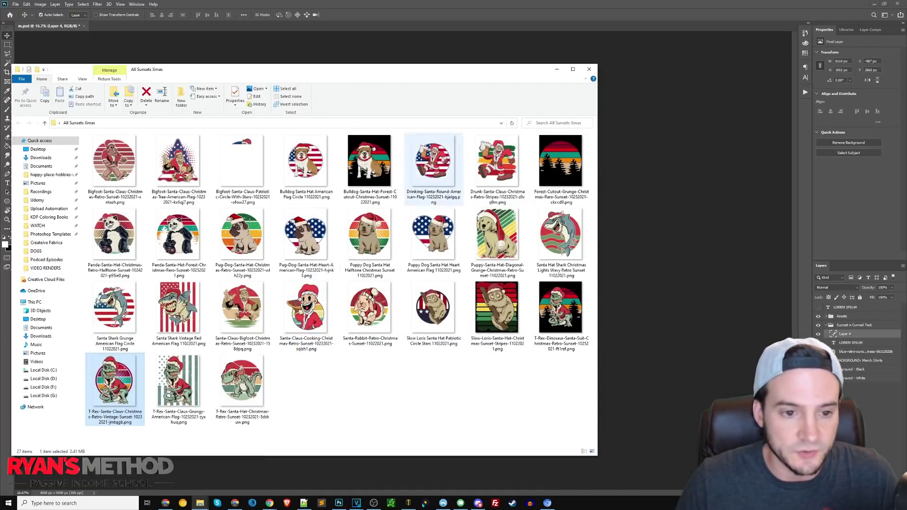
pyautogui.moveTo(345, 77); pyautogui.dragTo(173, 75)
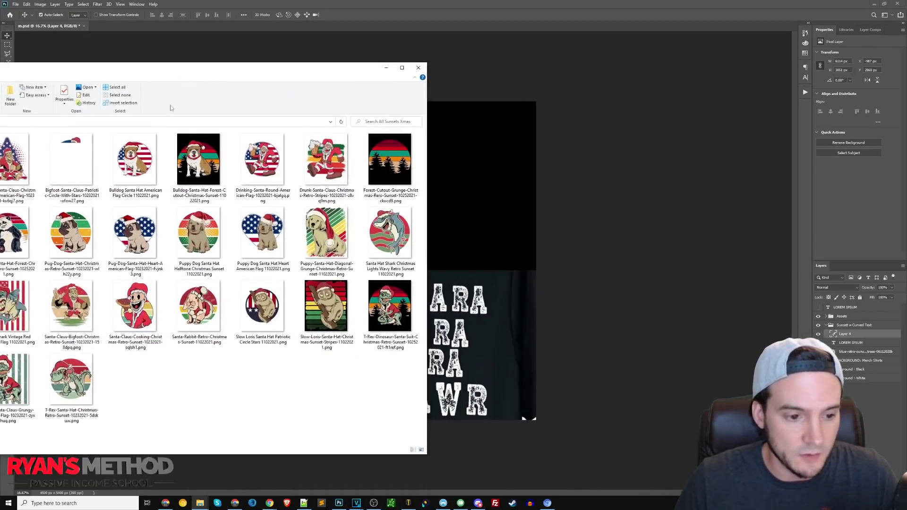
pyautogui.moveTo(390, 305); pyautogui.dragTo(446, 207)
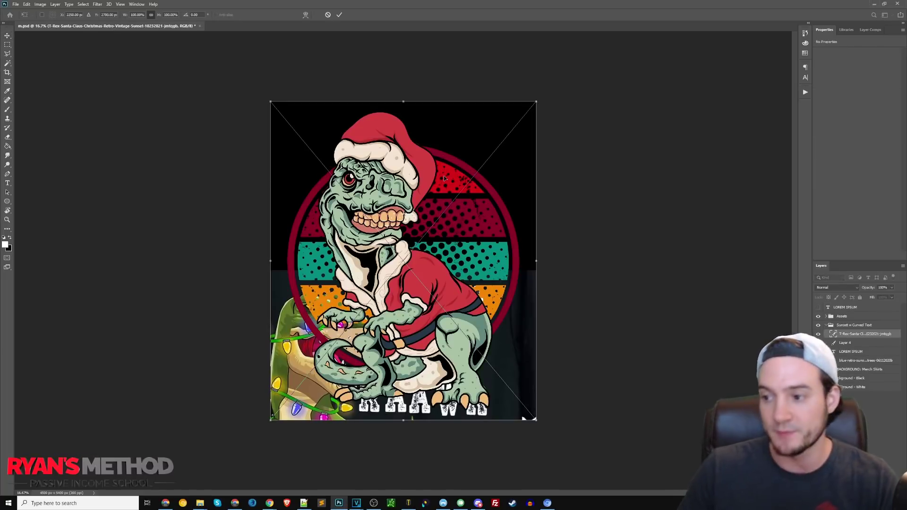
pyautogui.press('Return')
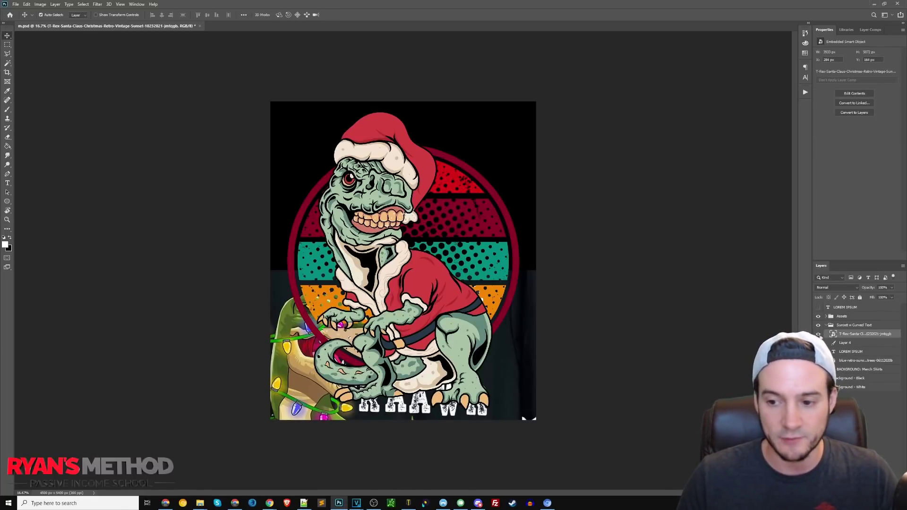
# Scale the placed T-Rex Santa graphic down and center it on the canvas, leaving room for text above and below
pyautogui.hotkey('ctrl', 't')
pyautogui.moveTo(404, 421); pyautogui.dragTo(403, 360)
pyautogui.moveTo(444, 236); pyautogui.dragTo(444, 266)
pyautogui.press('Return')
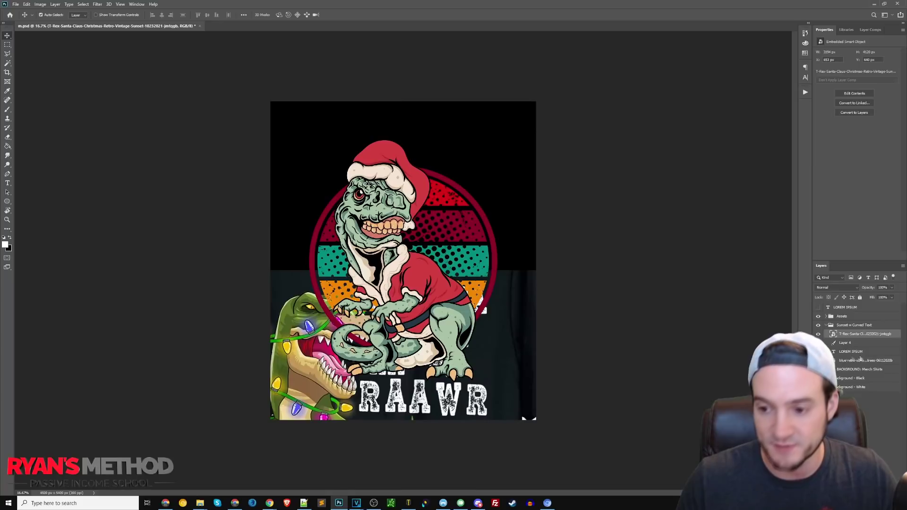
# Bring the pasted reference screenshot to the top of the layer stack and shift it up to the middle of the canvas
pyautogui.doubleClick(845, 343)
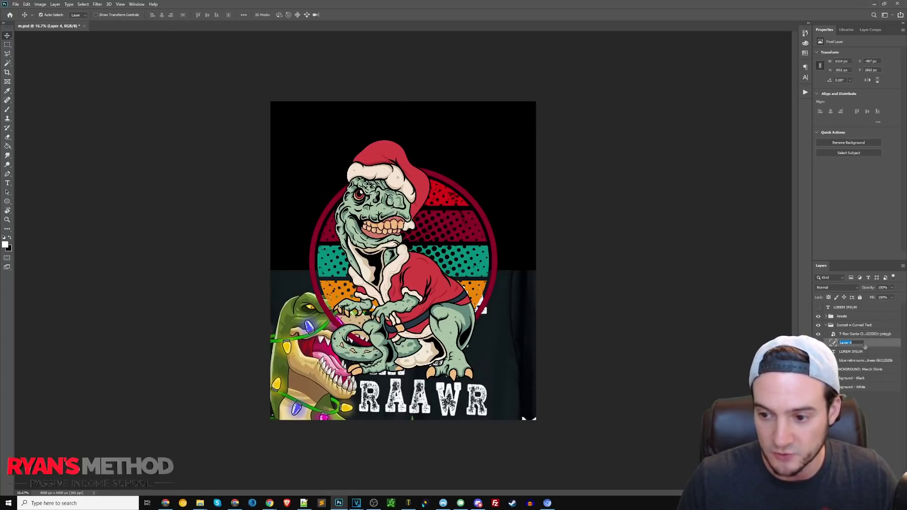
pyautogui.moveTo(840, 345); pyautogui.dragTo(820, 309)
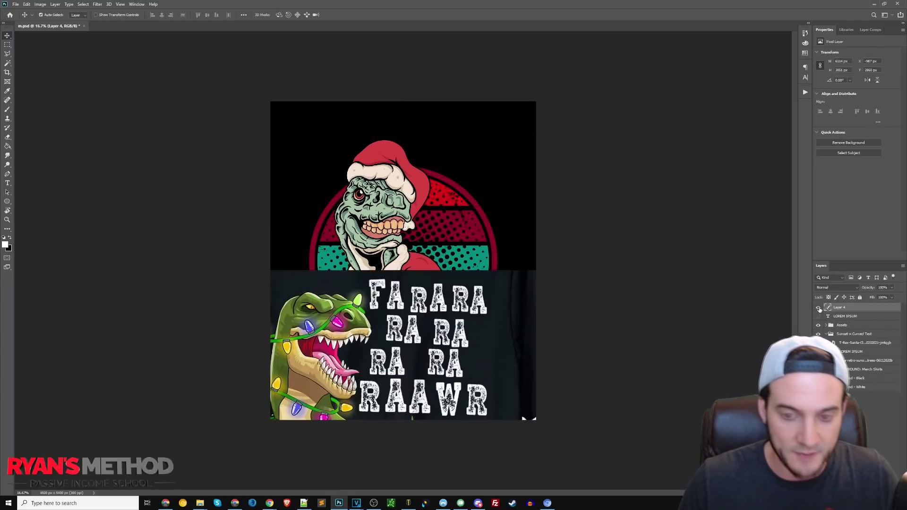
pyautogui.moveTo(441, 308); pyautogui.dragTo(441, 206)
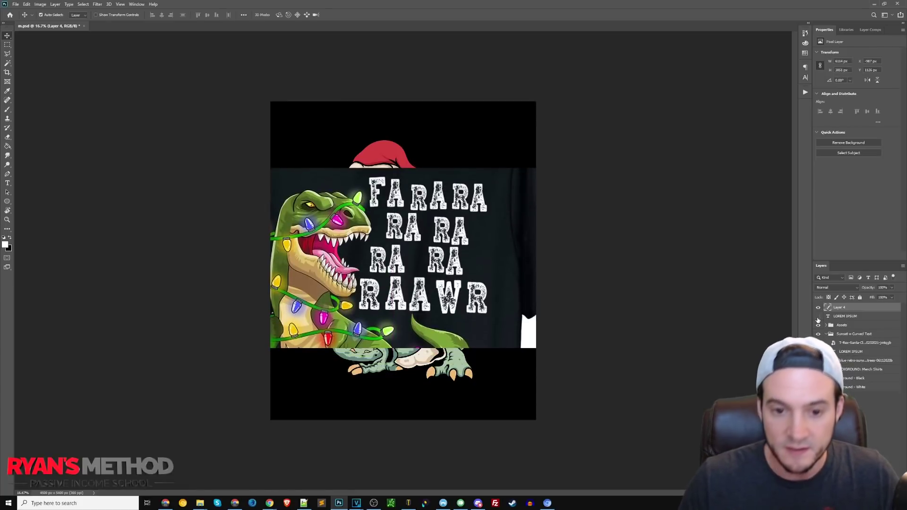
# Show the straight LOREM IPSUM text layer, reduce its font size to 450 pt, and lower the top edge of its text box
pyautogui.click(818, 316)
pyautogui.doubleClick(465, 146)
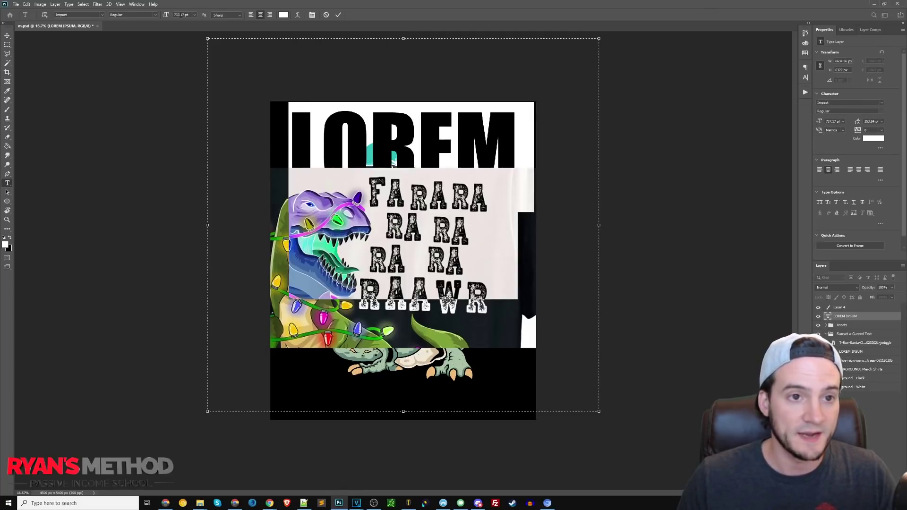
pyautogui.write('4')
pyautogui.press('Return')
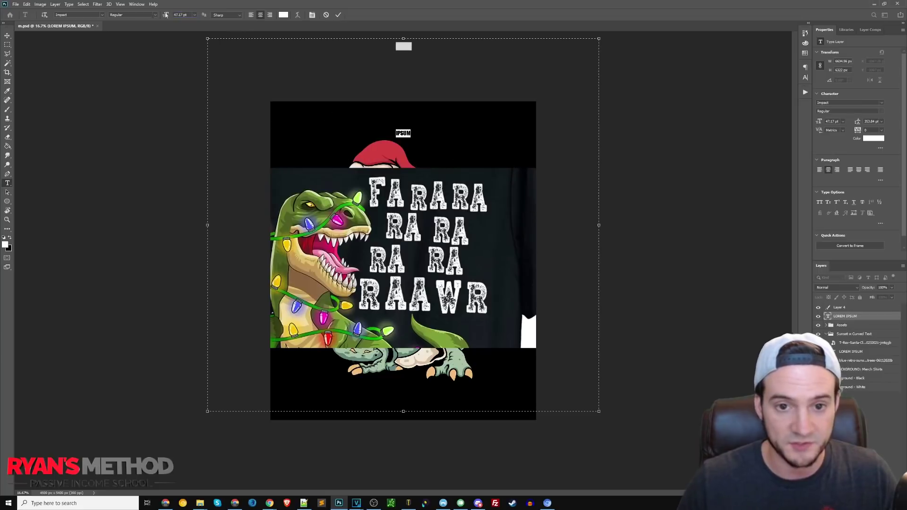
pyautogui.moveTo(403, 38); pyautogui.dragTo(403, 102)
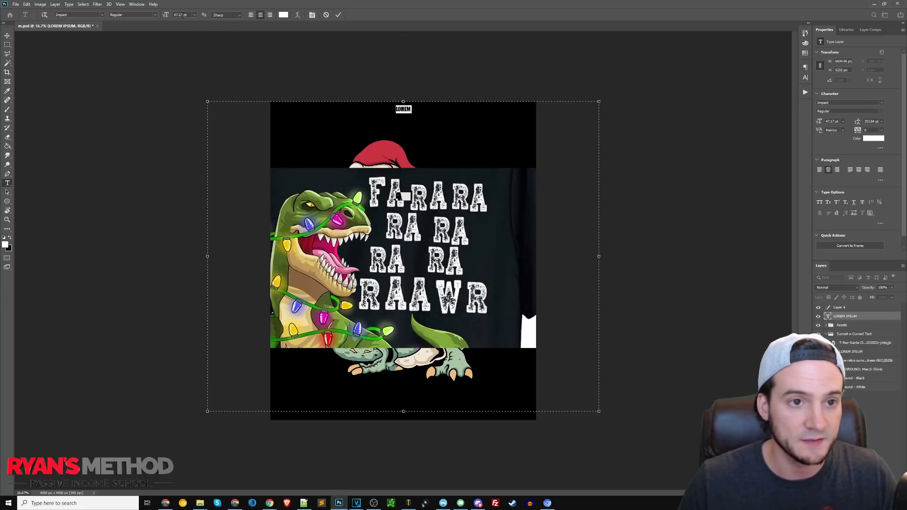
pyautogui.write('450')
pyautogui.press('Return')
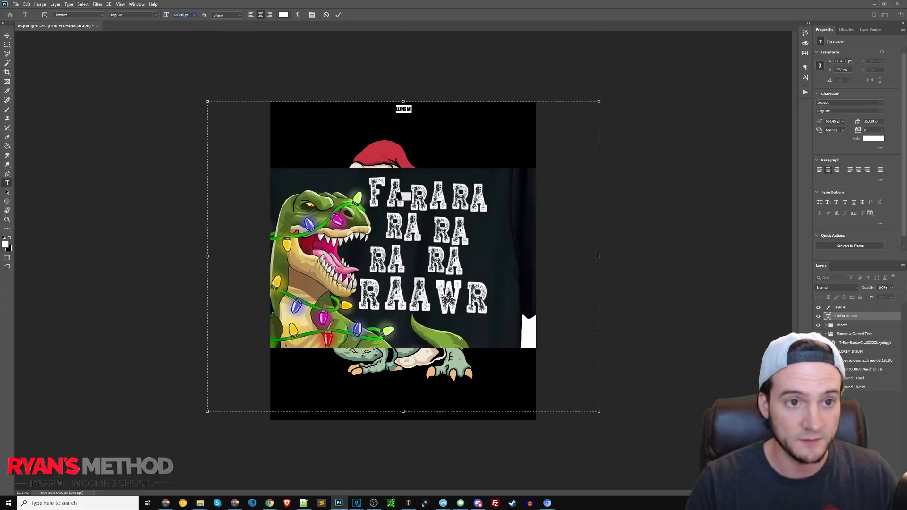
pyautogui.moveTo(403, 102); pyautogui.dragTo(403, 63)
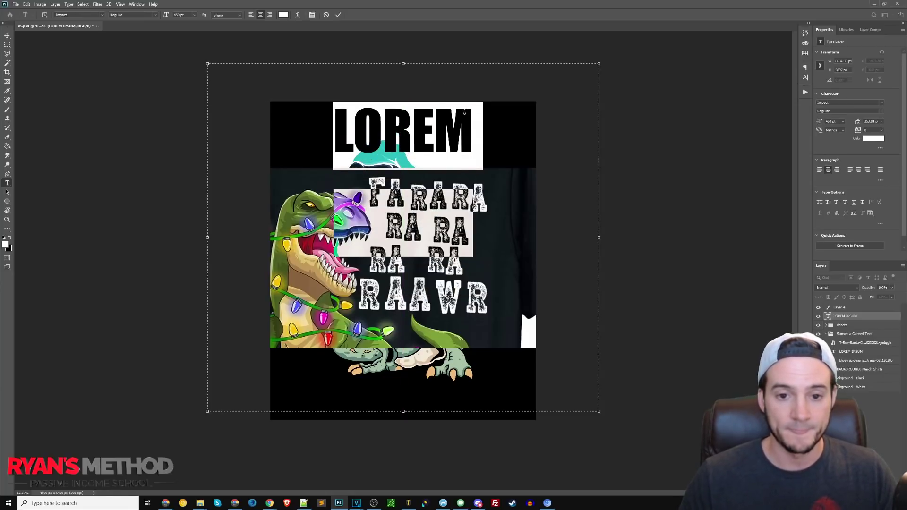
# Replace the placeholder text with "FARARA RA RA" and set its font size to 350 pt
pyautogui.write('FARARA')
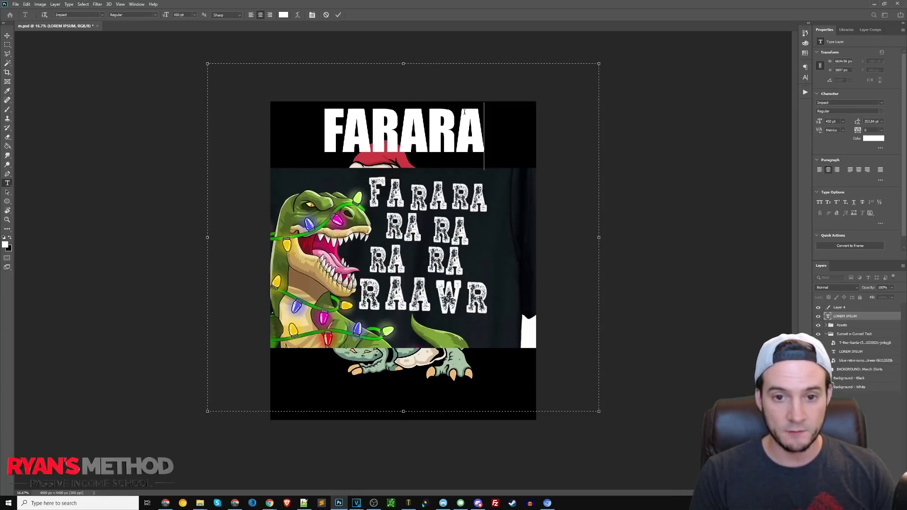
pyautogui.write(' RA RA')
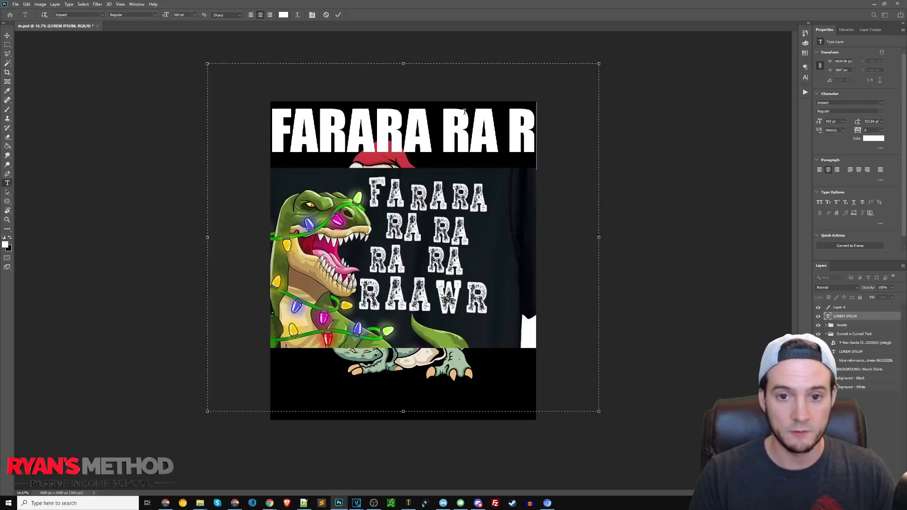
pyautogui.hotkey('ctrl', 'a')
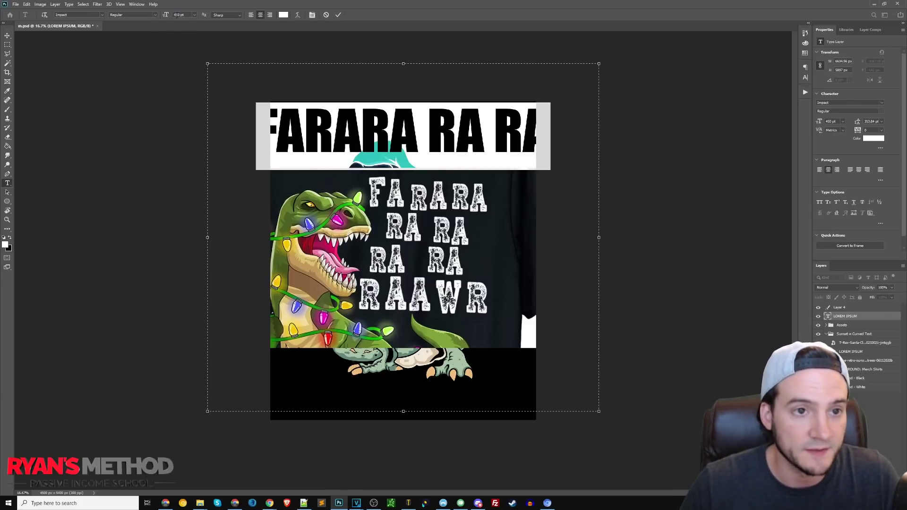
pyautogui.moveTo(166, 15); pyautogui.dragTo(115, 15)
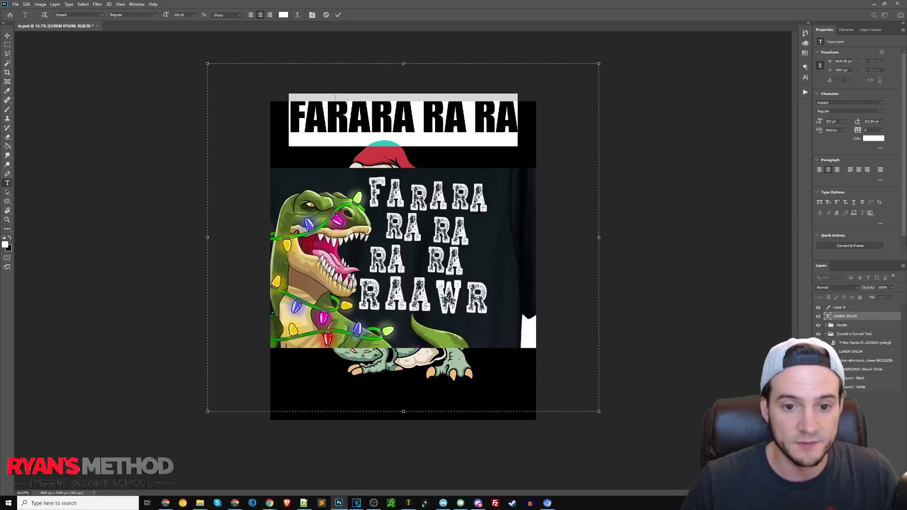
pyautogui.click(7, 36)
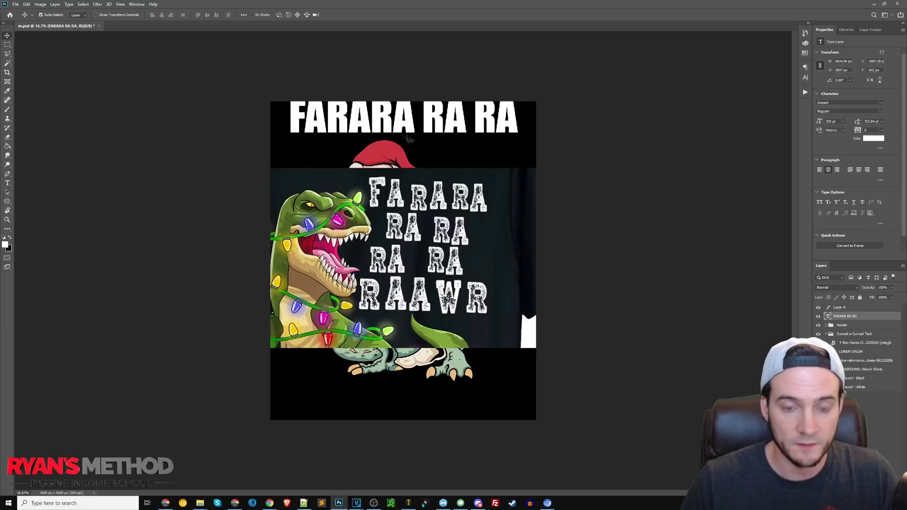
# Hide the reference screenshot and fine-tune the FARARA RA RA line's position just above the Santa hat
pyautogui.click(819, 342)
pyautogui.click(819, 342)
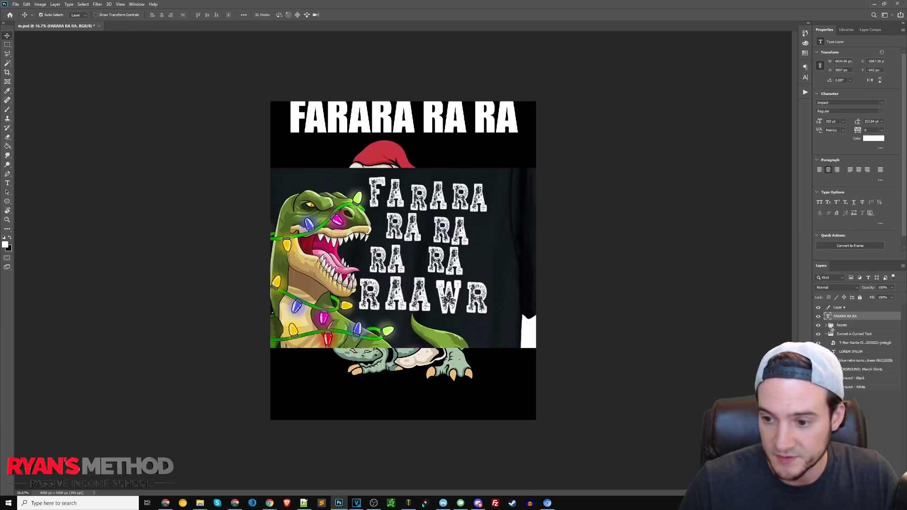
pyautogui.click(818, 308)
pyautogui.moveTo(439, 117); pyautogui.dragTo(412, 126)
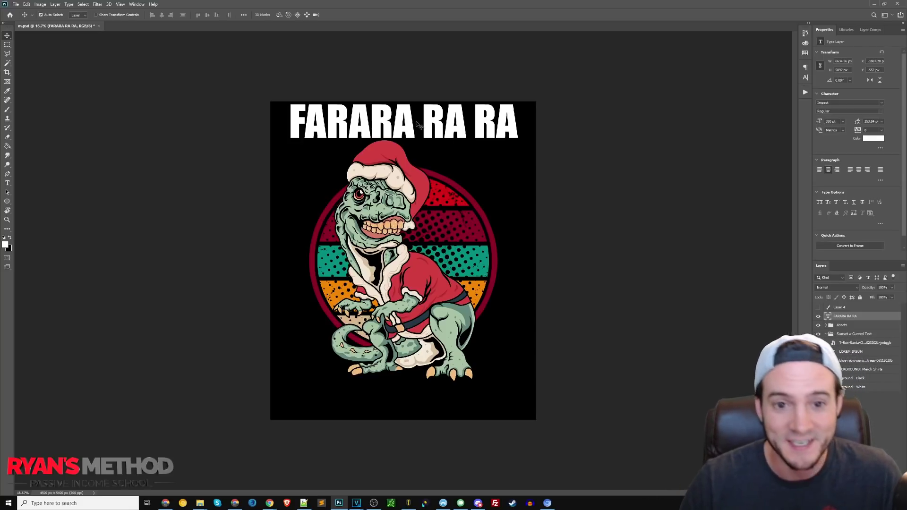
pyautogui.press('Up')
pyautogui.press('Up')
pyautogui.press('Up')
pyautogui.press('Up')
pyautogui.press('Up')
pyautogui.press('Up')
pyautogui.press('Up')
pyautogui.press('Up')
pyautogui.press('Up')
pyautogui.press('Up')
pyautogui.press('Up')
pyautogui.press('Up')
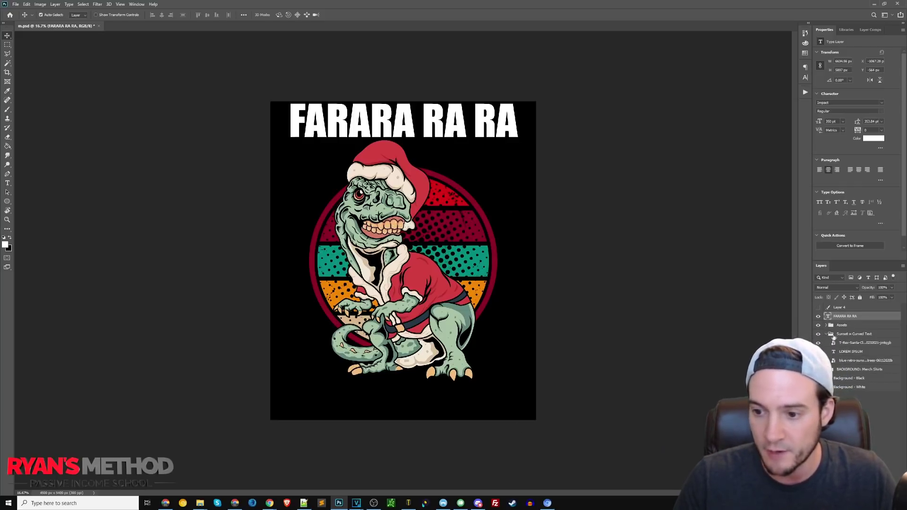
# Check the wording in the reference screenshot, then duplicate the FARARA RA RA text layer and place the copy below the dinosaur
pyautogui.click(818, 308)
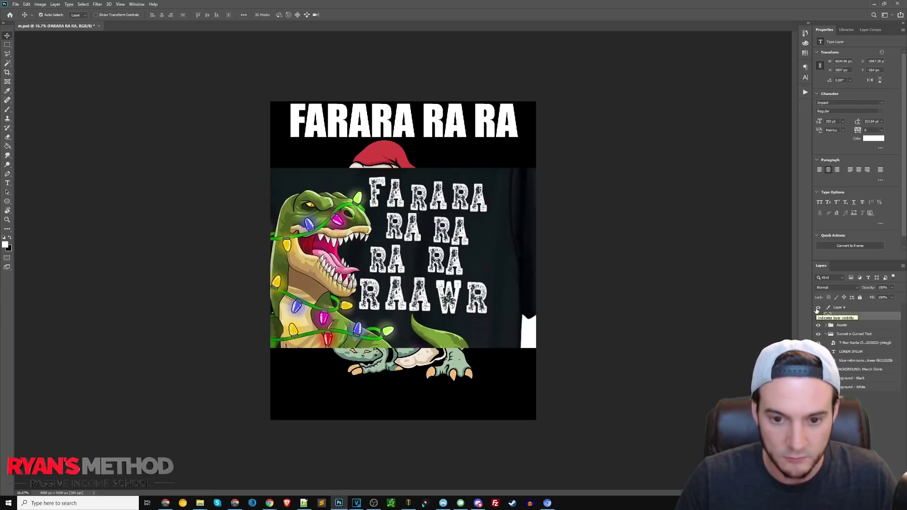
pyautogui.click(817, 309)
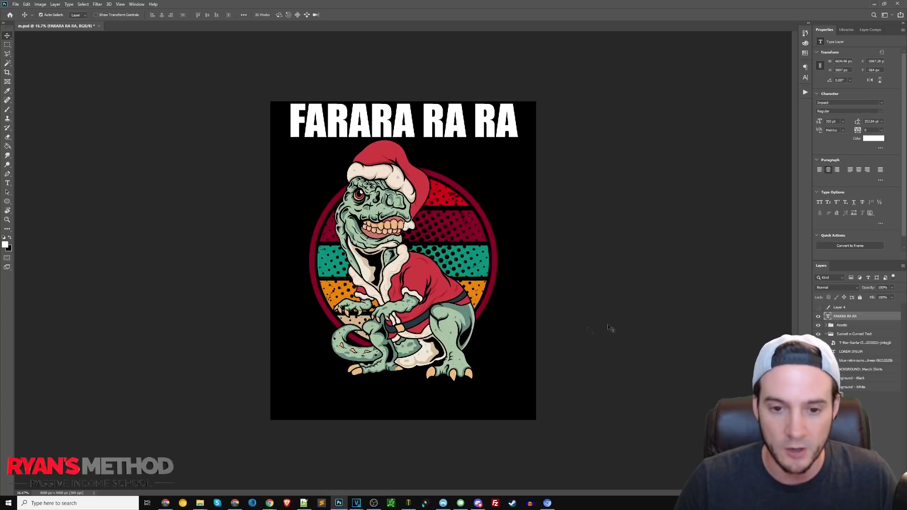
pyautogui.rightClick(864, 316)
pyautogui.click(798, 208)
pyautogui.click(512, 148)
pyautogui.moveTo(466, 131); pyautogui.dragTo(462, 406)
# Replace the text of the copied line below the dinosaur with "RA RA RA RAAAR"
pyautogui.doubleClick(435, 404)
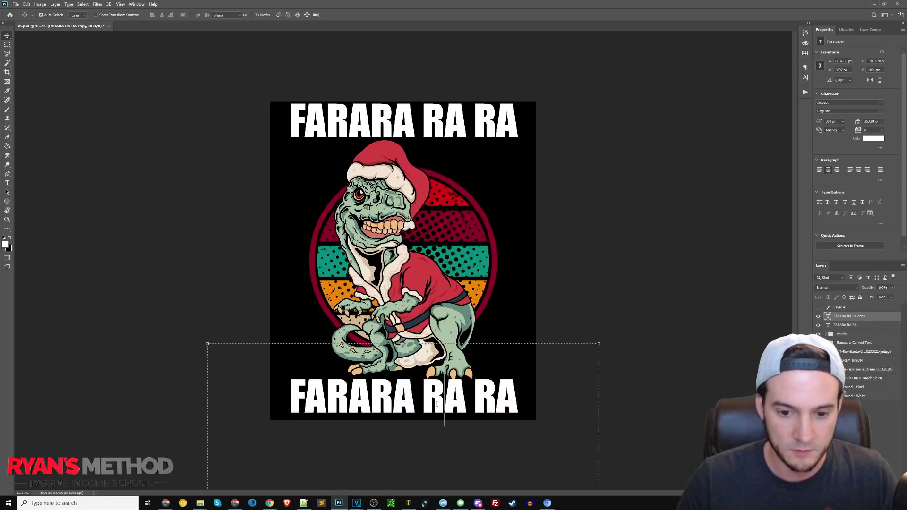
pyautogui.hotkey('ctrl', 'a')
pyautogui.write('RA RA RA RA')
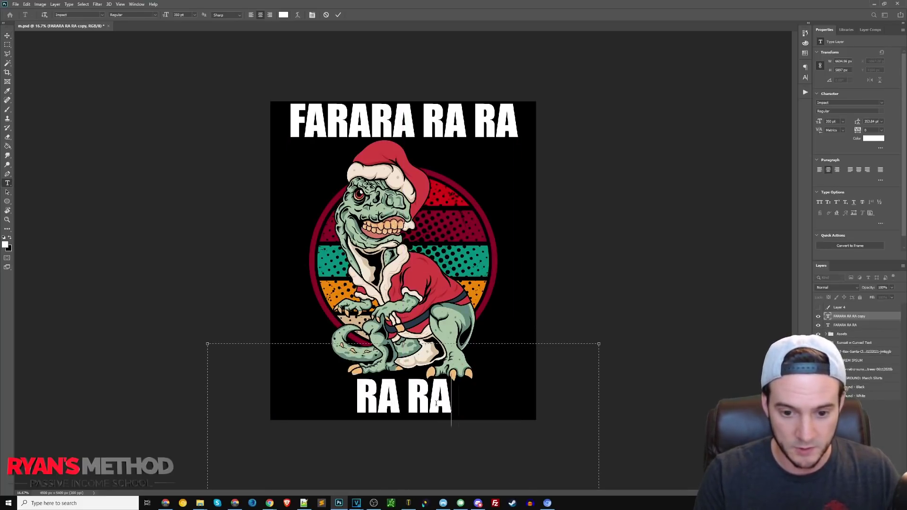
pyautogui.write('AA')
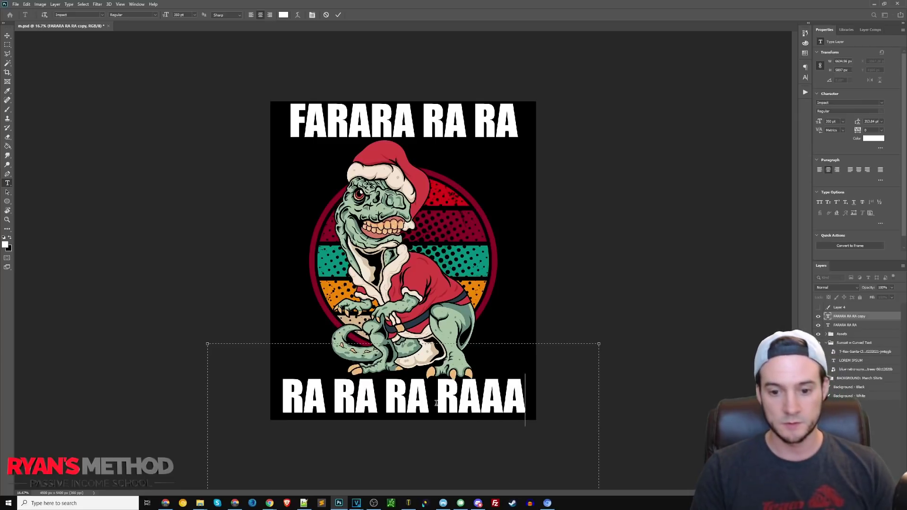
pyautogui.write('R')
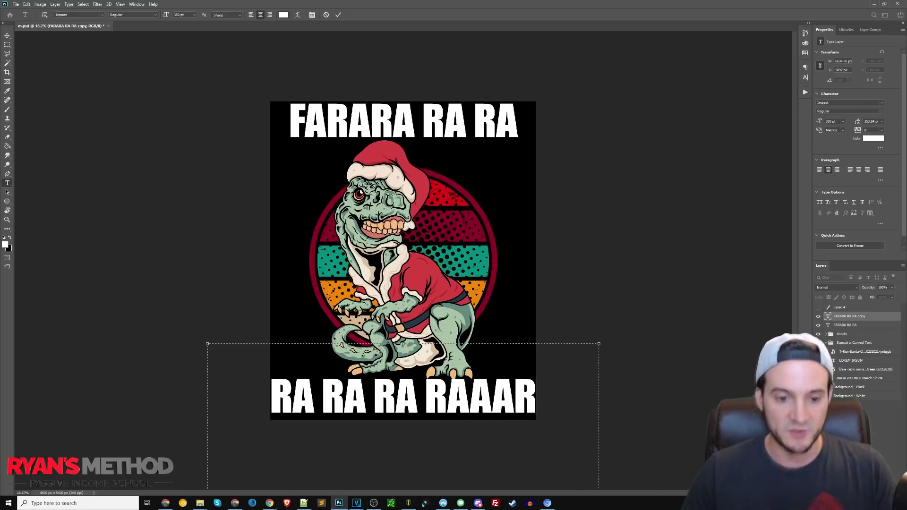
pyautogui.hotkey('ctrl', 'a')
pyautogui.hotkey('ctrl', 'Return')
pyautogui.press('v')
pyautogui.hotkey('ctrl', 'e')
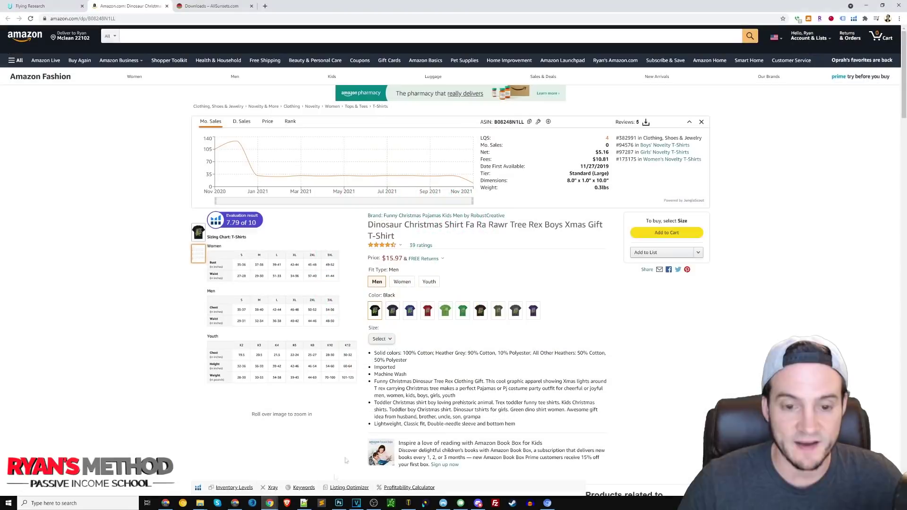
# Check the lettering on the Fa Ra Rawr dinosaur Christmas shirt's Amazon listing and return to Photoshop
pyautogui.click(332, 479)
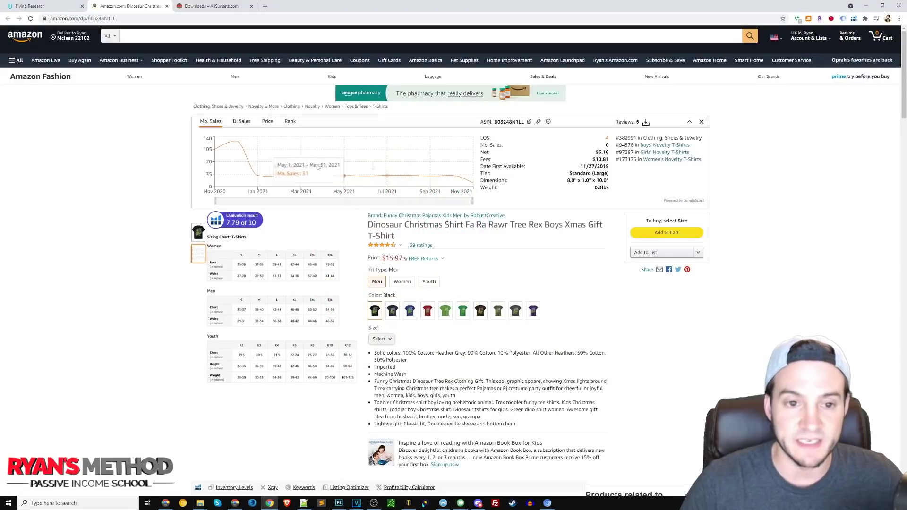
pyautogui.scroll(-2, 318, 166)
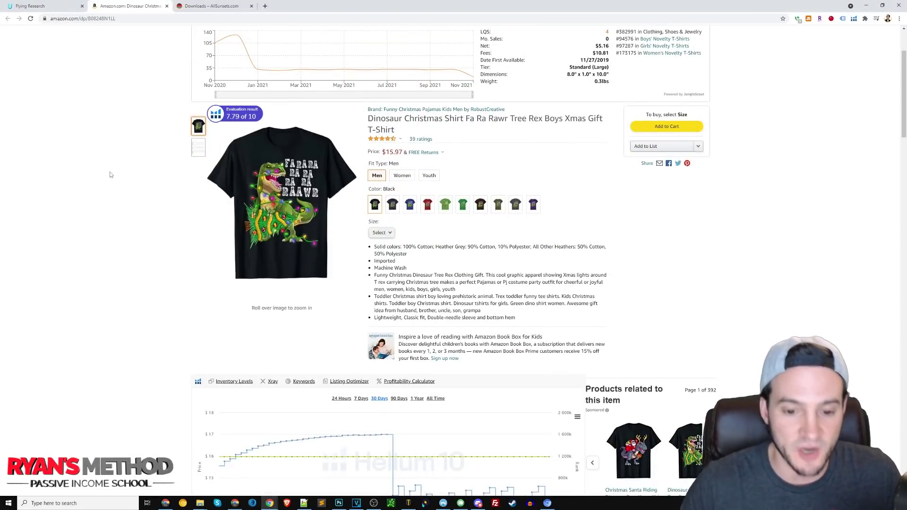
pyautogui.scroll(2, 100, 174)
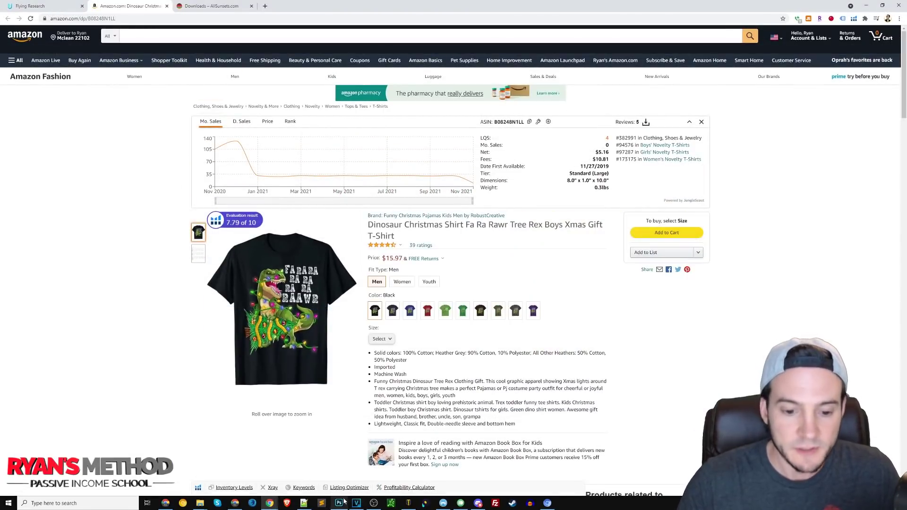
pyautogui.click(339, 503)
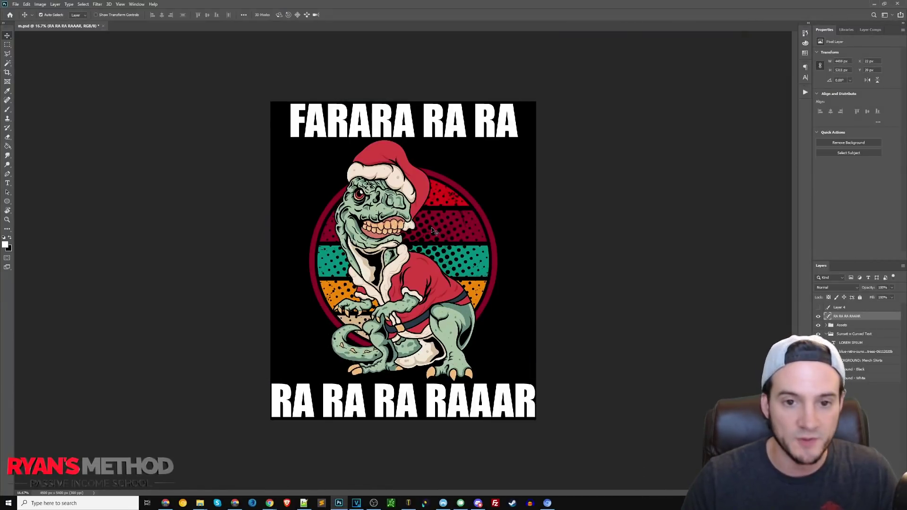
pyautogui.press('t')
pyautogui.click(425, 122)
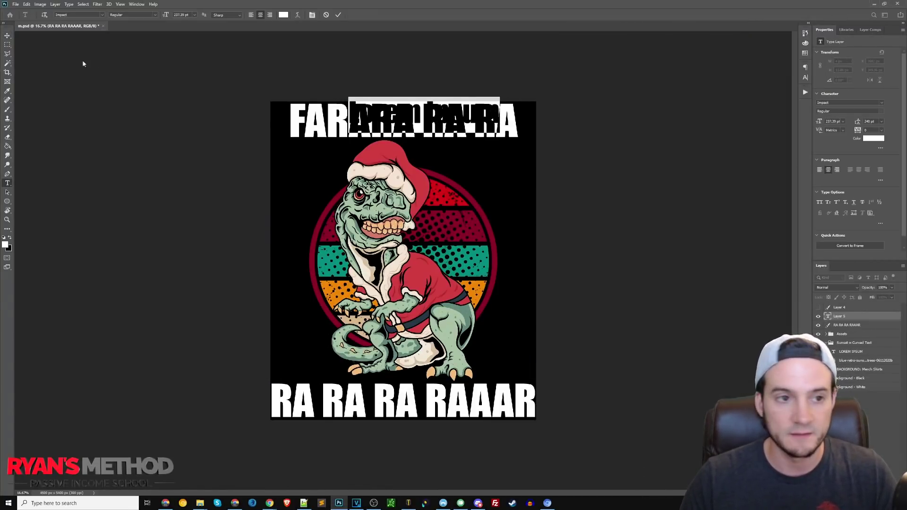
pyautogui.press('Escape')
pyautogui.click(8, 37)
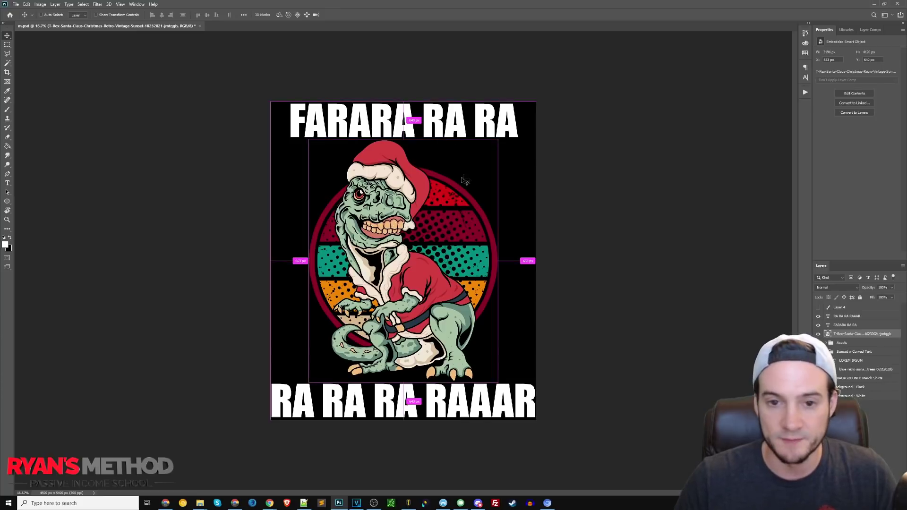
# Remove the trailing "RA RA" from the upper text line, leaving only "FARARA" above the Santa hat
pyautogui.press('t')
pyautogui.click(422, 122)
pyautogui.moveTo(422, 122); pyautogui.dragTo(544, 132)
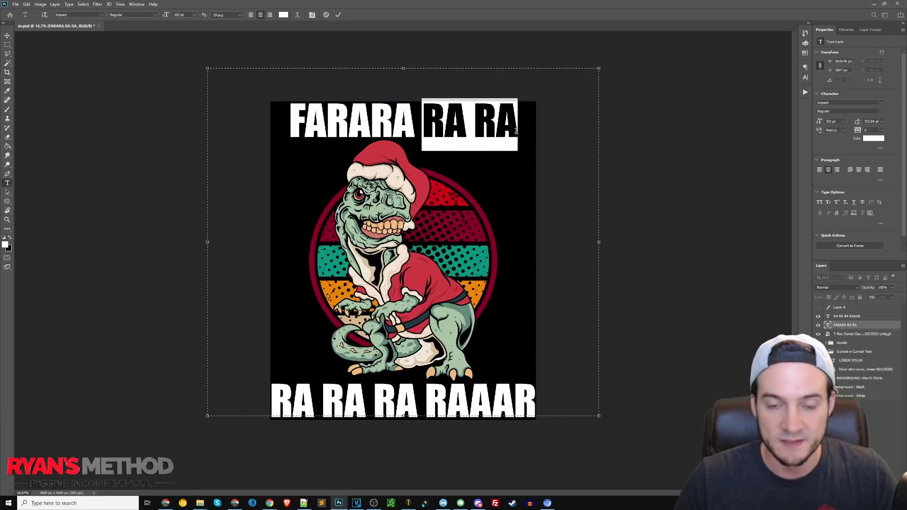
pyautogui.press('BackSpace')
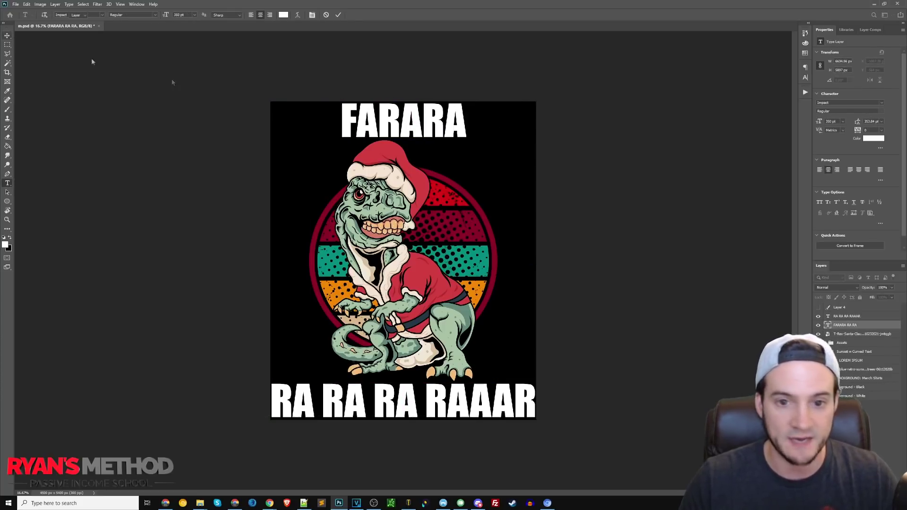
pyautogui.click(8, 36)
# Duplicate the FARARA text layer, place the copy below the original, and change its wording to "RA"
pyautogui.rightClick(840, 326)
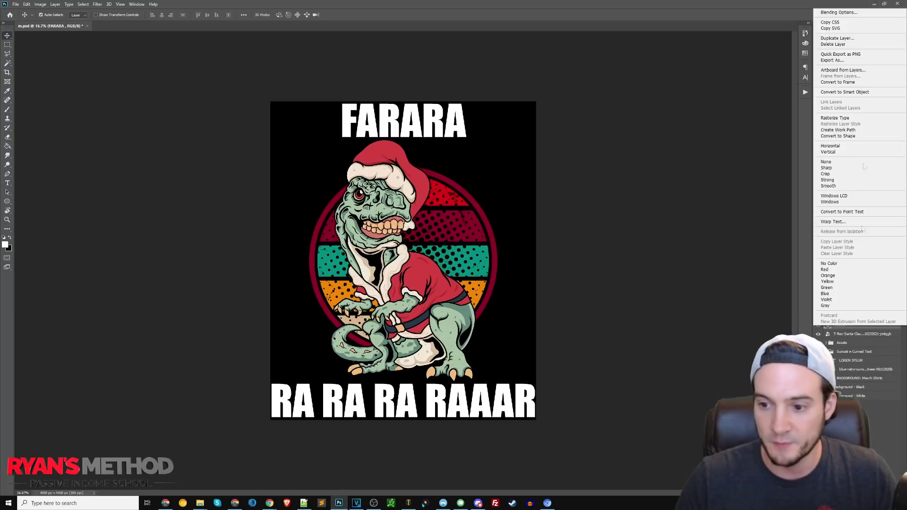
pyautogui.click(839, 55)
pyautogui.click(512, 147)
pyautogui.moveTo(452, 125); pyautogui.dragTo(447, 187)
pyautogui.doubleClick(446, 187)
pyautogui.write('RA')
pyautogui.click(7, 36)
# Move the RA text to the right of the Santa hat and tilt it slightly counterclockwise
pyautogui.moveTo(413, 196); pyautogui.dragTo(517, 159)
pyautogui.hotkey('ctrl', 't')
pyautogui.moveTo(709, 453); pyautogui.dragTo(657, 374)
pyautogui.press('Return')
# Duplicate the tilted RA text layer and place the copy just below the first RA
pyautogui.rightClick(851, 326)
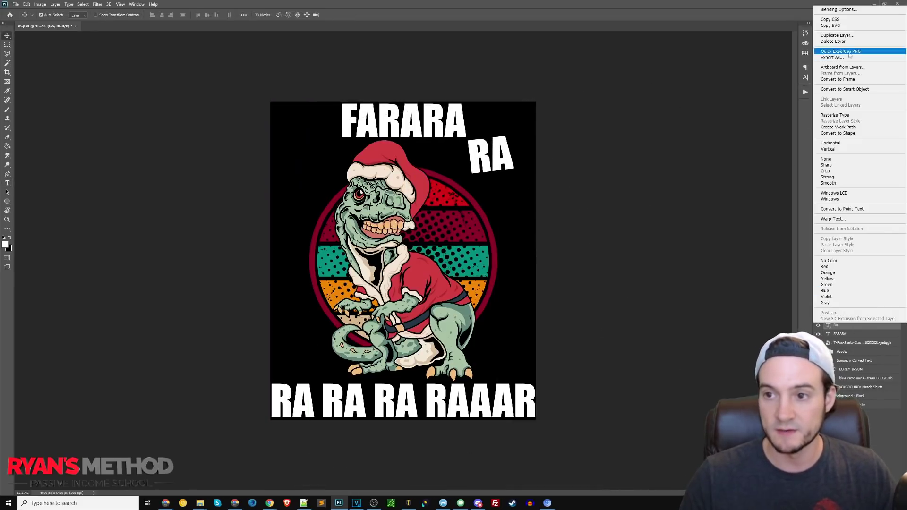
pyautogui.click(839, 42)
pyautogui.click(511, 147)
pyautogui.moveTo(505, 162); pyautogui.dragTo(523, 200)
# Rotate the RA copy to about 6° clockwise, shrink it slightly, and position it beneath the first RA
pyautogui.hotkey('ctrl', 't')
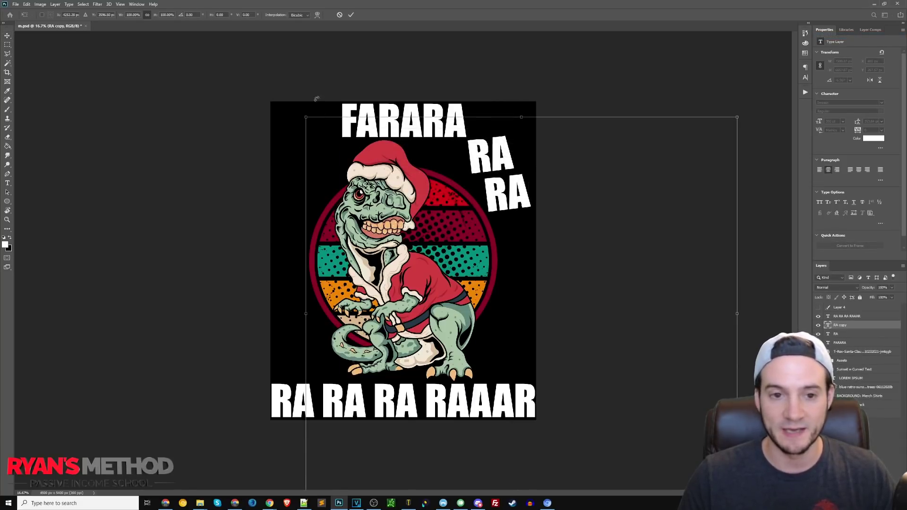
pyautogui.moveTo(744, 109); pyautogui.dragTo(762, 162)
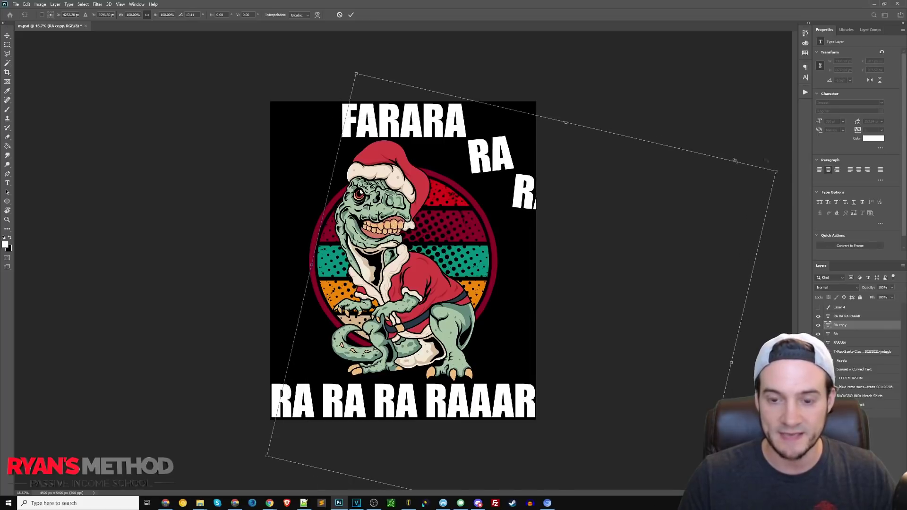
pyautogui.moveTo(531, 165); pyautogui.dragTo(508, 173)
pyautogui.moveTo(336, 79); pyautogui.dragTo(376, 142)
pyautogui.moveTo(520, 239); pyautogui.dragTo(497, 189)
pyautogui.press('Return')
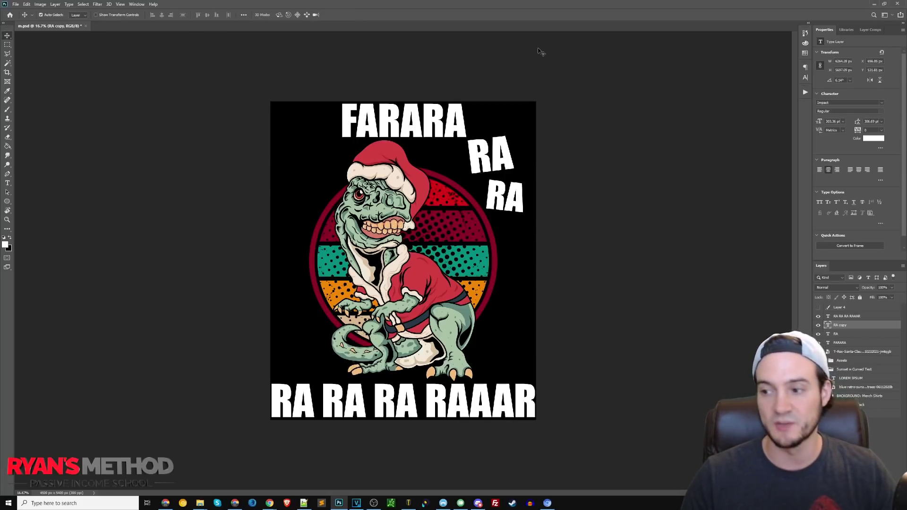
# Move the first RA to the left of the Santa hat and the copy to the right edge of the sunset circle
pyautogui.moveTo(496, 163); pyautogui.dragTo(312, 178)
pyautogui.moveTo(514, 203); pyautogui.dragTo(519, 208)
pyautogui.moveTo(317, 171); pyautogui.dragTo(324, 175)
pyautogui.click(506, 227)
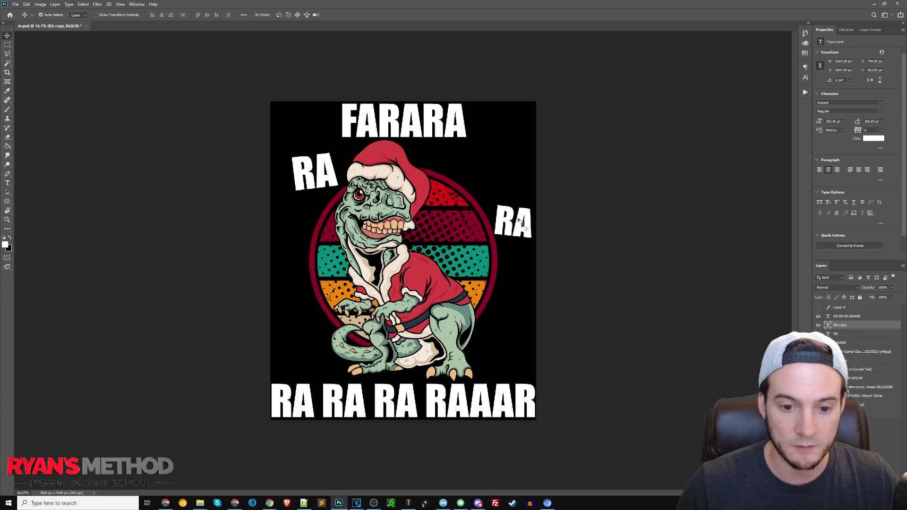
pyautogui.moveTo(510, 222); pyautogui.dragTo(502, 204)
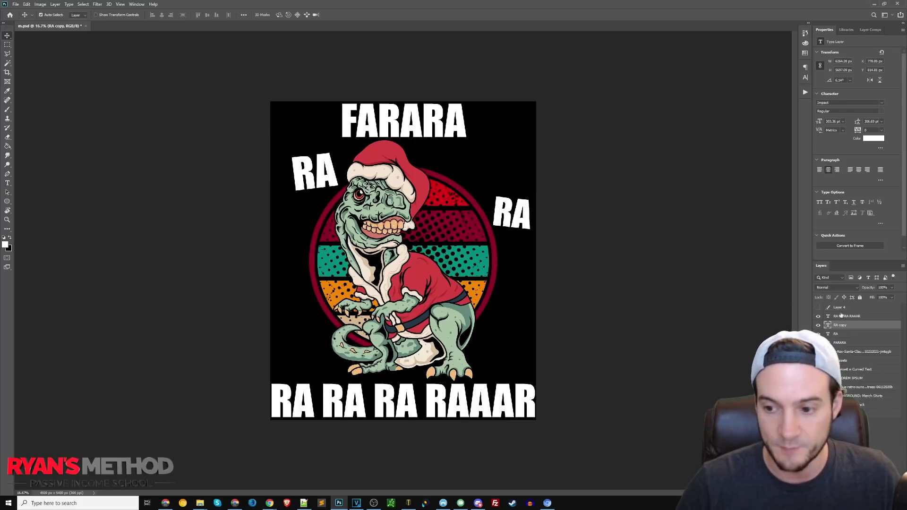
# Group the four text layers with the T-Rex Santa graphic and hide the group
pyautogui.hotkey('ctrl', 'z')
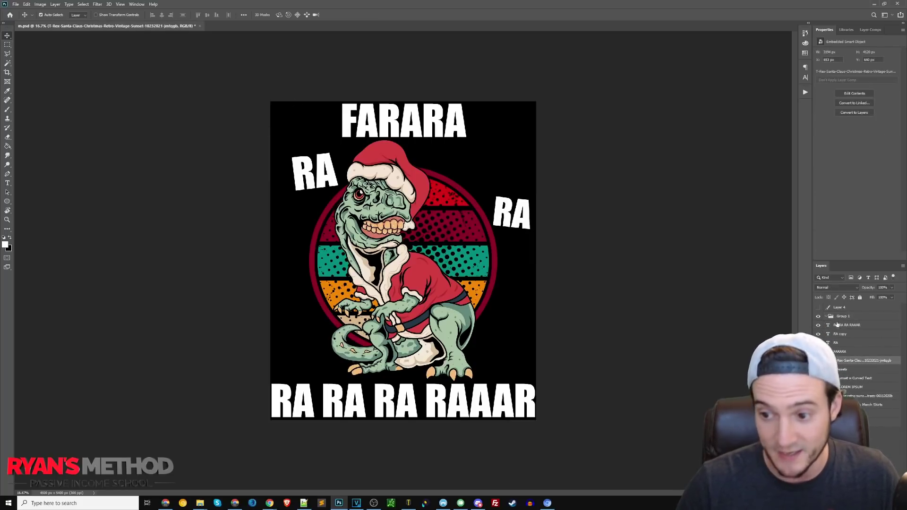
pyautogui.hotkey('ctrl', 'z')
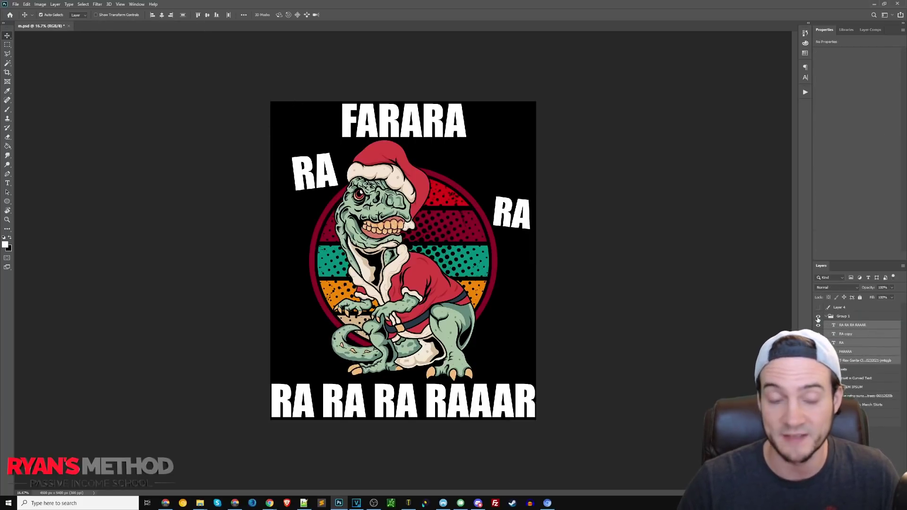
pyautogui.click(818, 318)
pyautogui.click(847, 318)
pyautogui.click(819, 316)
pyautogui.click(819, 316)
pyautogui.click(819, 316)
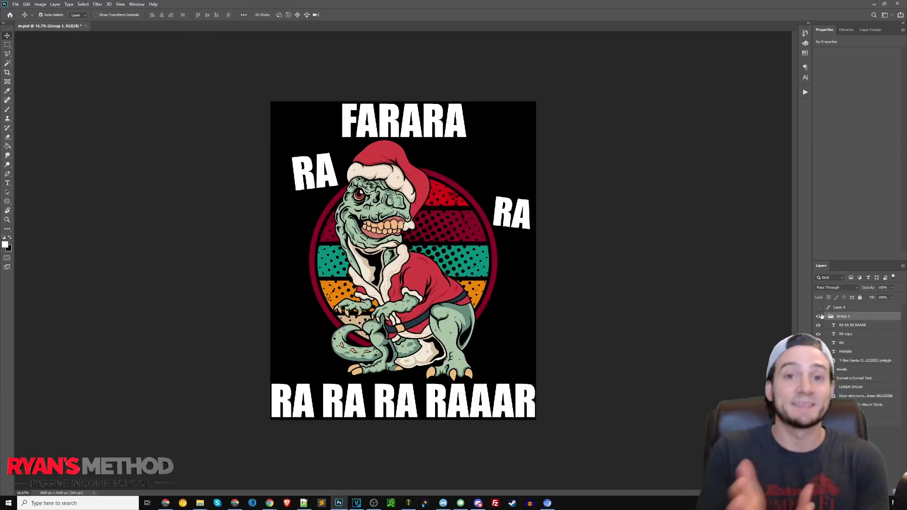
pyautogui.click(819, 316)
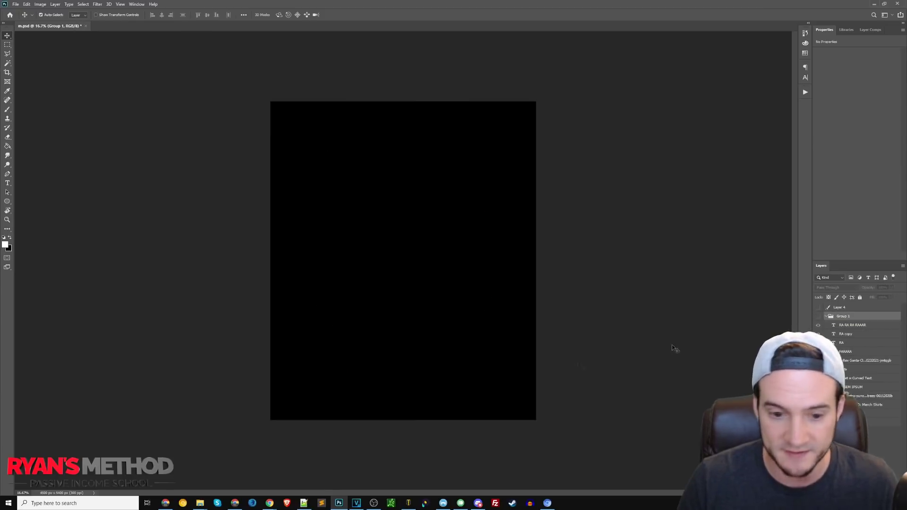
# Place the Santa Hat Shark Christmas Lights Wavy Retro Sunset image from the All Sunsets Xmas folder onto the canvas
pyautogui.hotkey('alt', 'Tab')
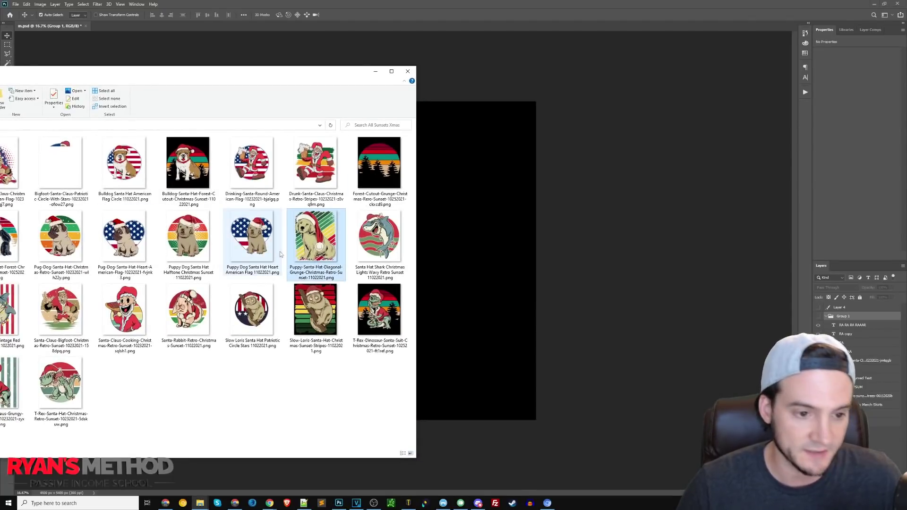
pyautogui.moveTo(378, 236); pyautogui.dragTo(476, 241)
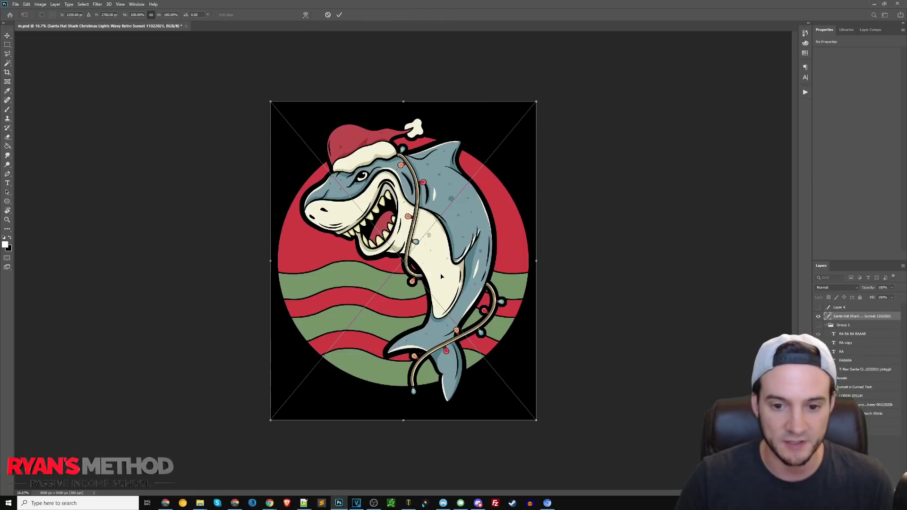
pyautogui.press('Return')
# Switch to Flying Research in Chrome and search the T-shirt best sellers for "shark"
pyautogui.moveTo(270, 503)
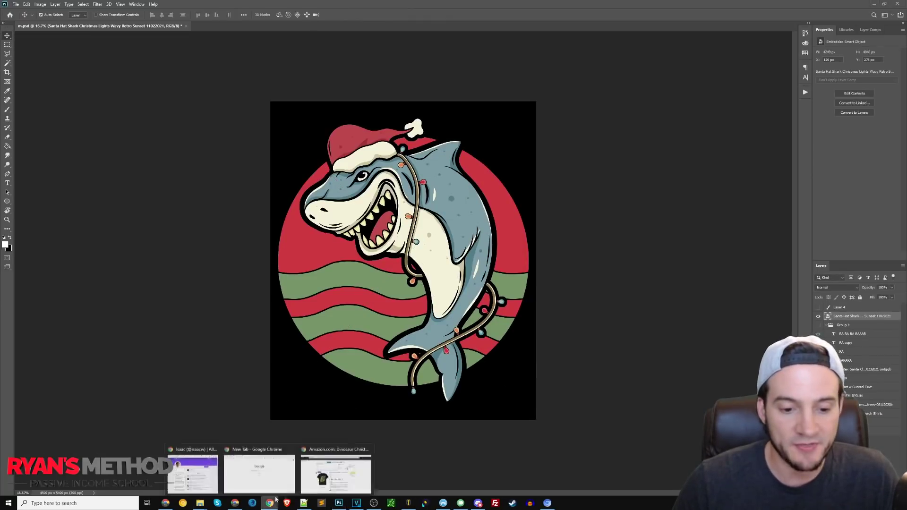
pyautogui.click(255, 468)
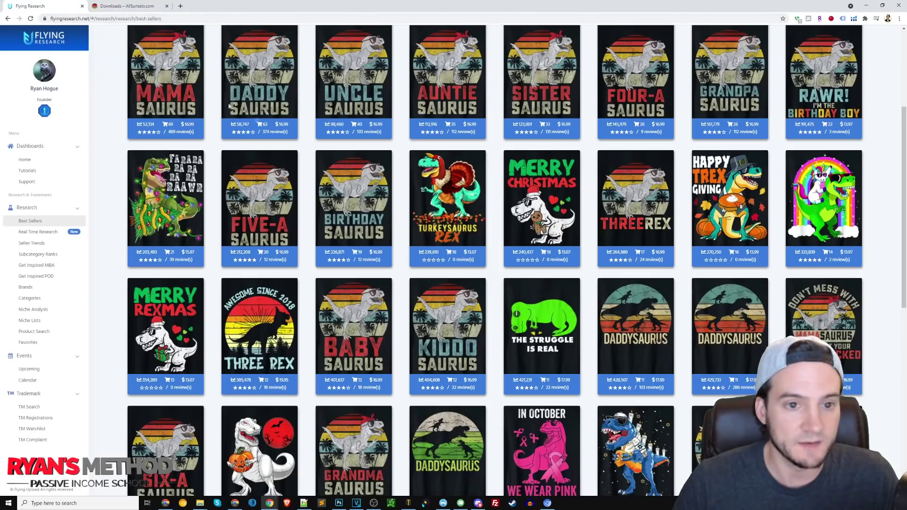
pyautogui.scroll(4, 372, 152)
pyautogui.doubleClick(497, 120)
pyautogui.write('shar')
pyautogui.press('Return')
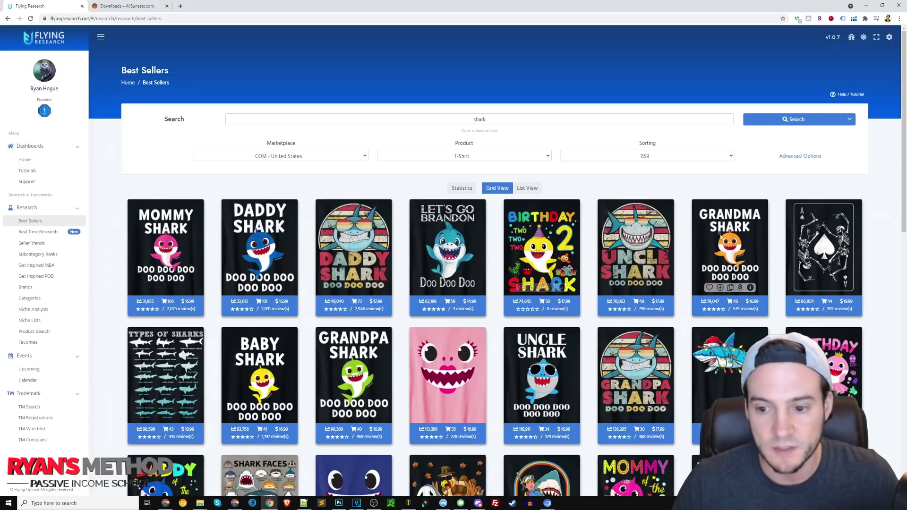
# View the Amazon listing of the Santa shark shirt with Christmas lights, close it, and browse more shark best sellers
pyautogui.scroll(-2, 743, 346)
pyautogui.click(741, 345)
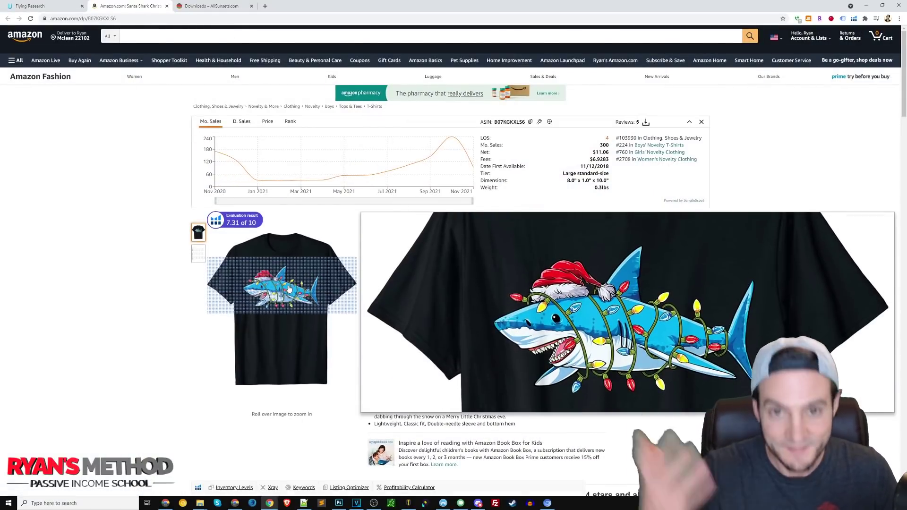
pyautogui.hotkey('ctrl', 'w')
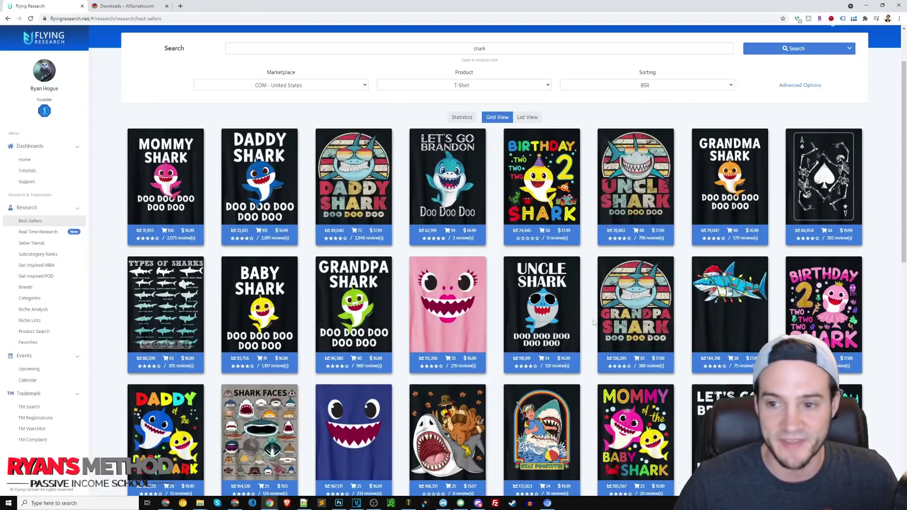
pyautogui.scroll(-5, 602, 311)
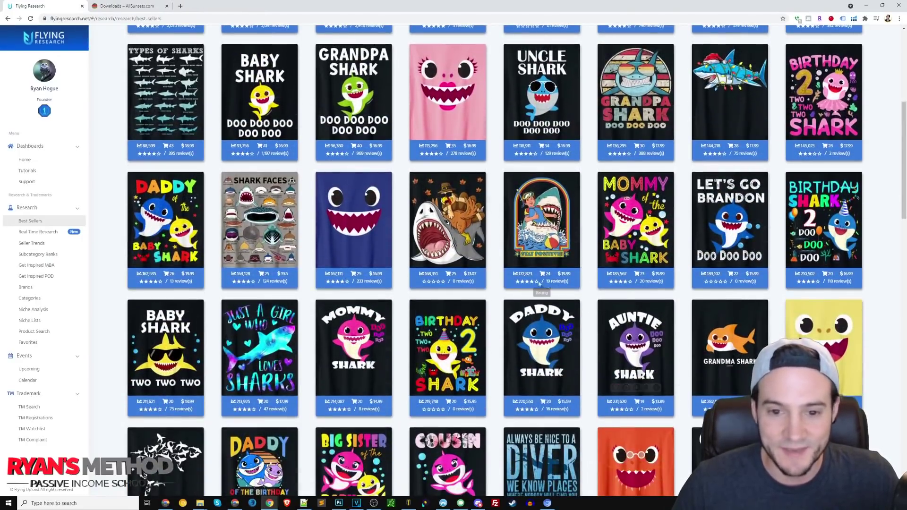
pyautogui.scroll(-1, 469, 271)
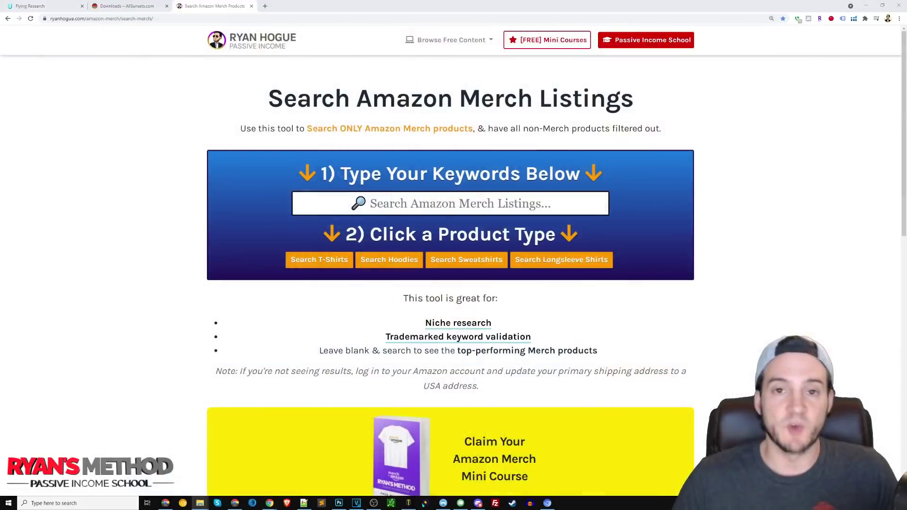
# Search Amazon Merch T-shirt listings for "christmas shark" and examine the designs in the first results
pyautogui.click(425, 204)
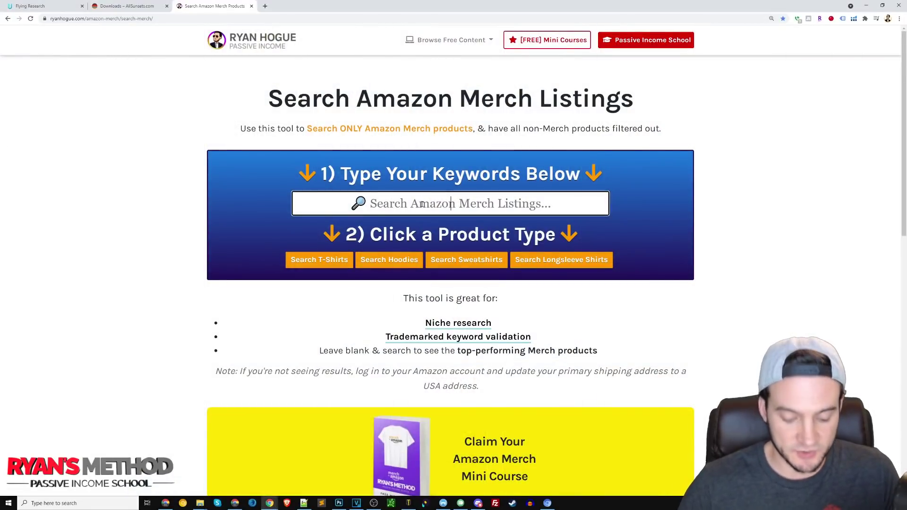
pyautogui.write('christmas')
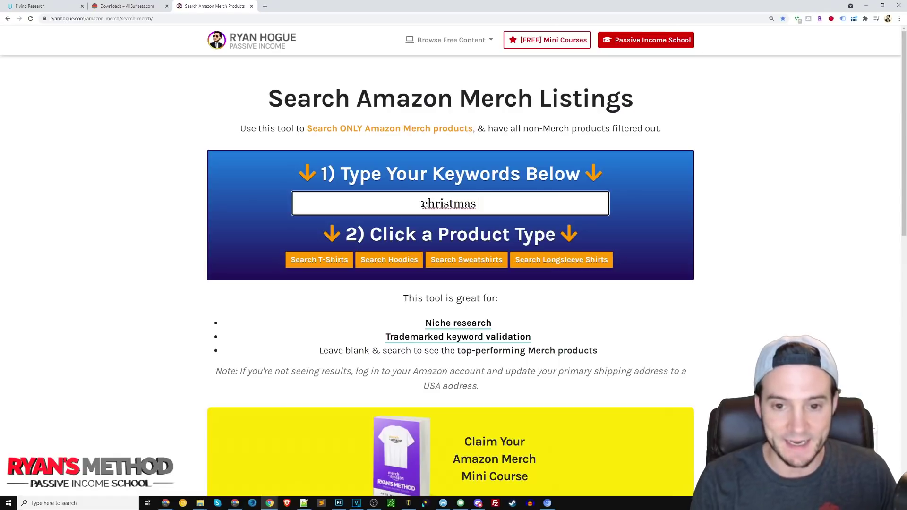
pyautogui.write(' shark')
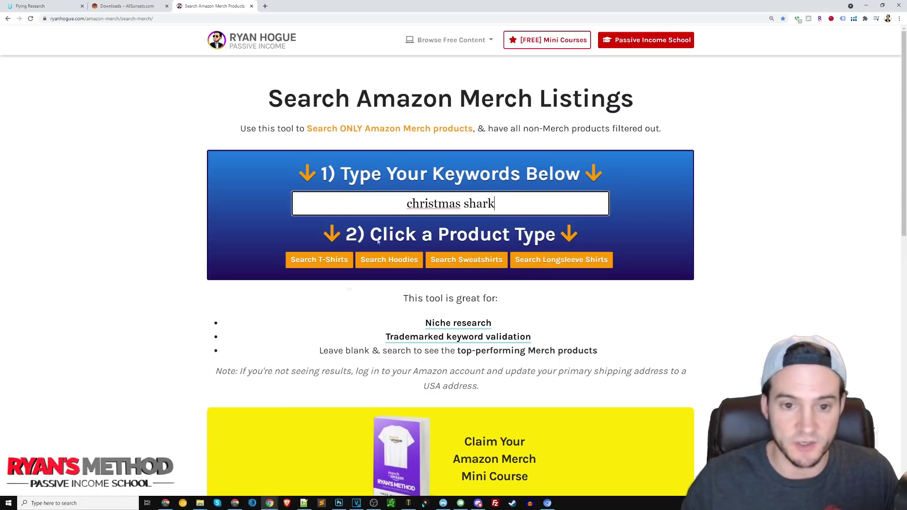
pyautogui.click(327, 260)
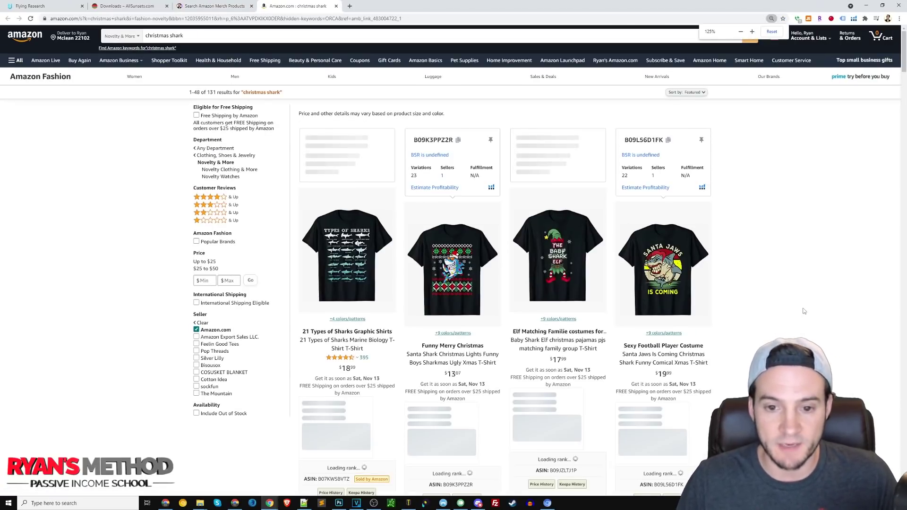
pyautogui.hotkey('ctrl', '+')
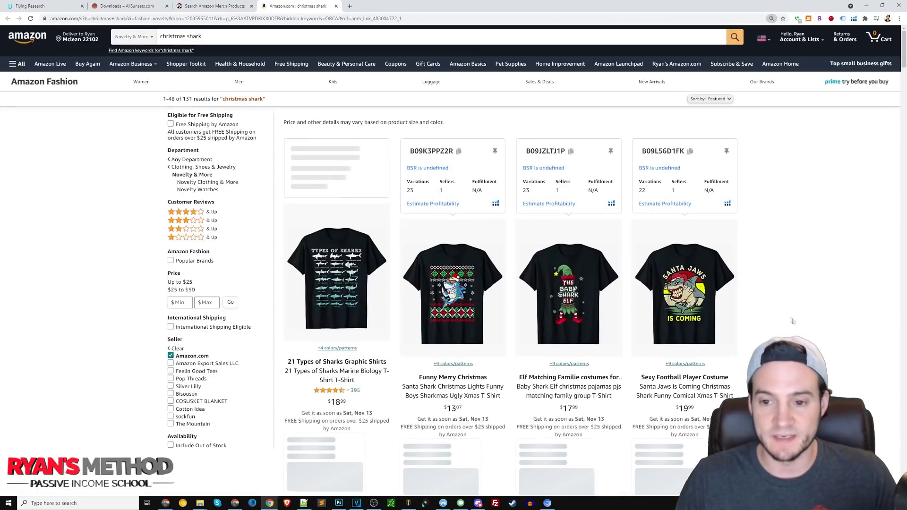
pyautogui.hotkey('ctrl', '+')
pyautogui.scroll(-3, 752, 310)
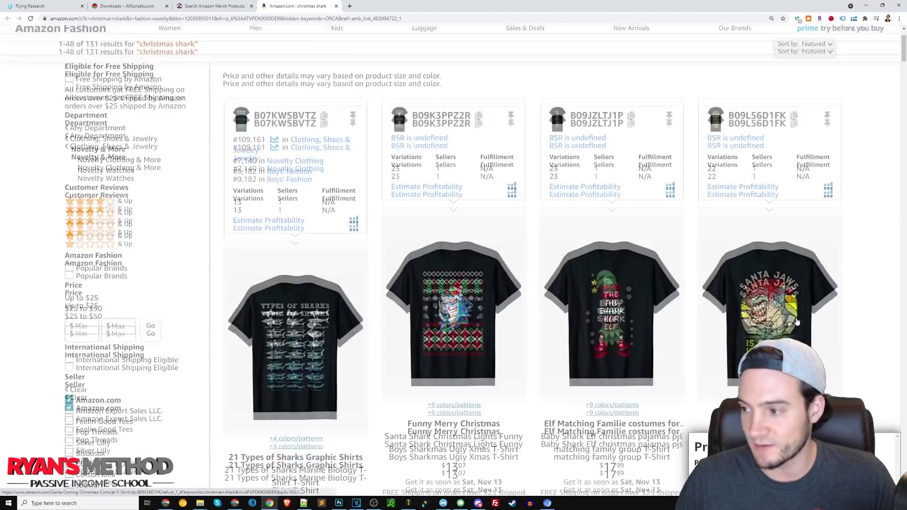
pyautogui.scroll(-2, 775, 279)
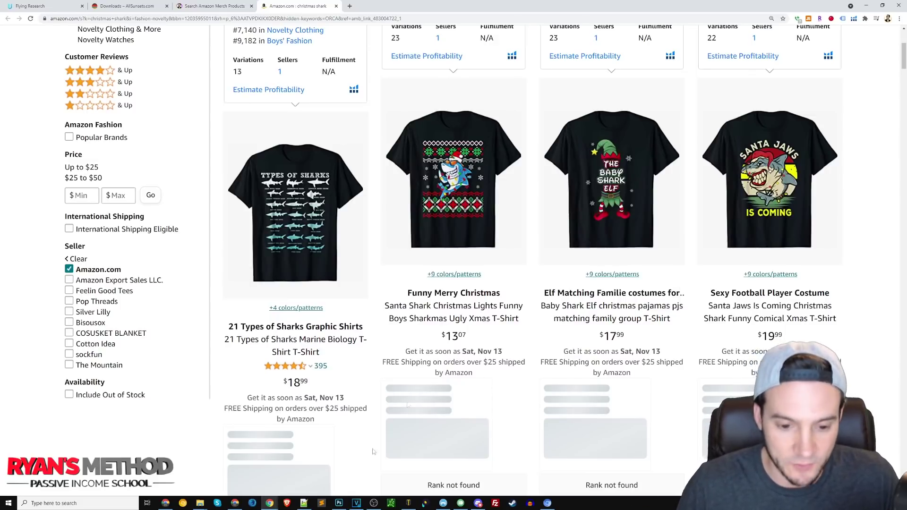
# Switch to Photoshop, scale the shark graphic down to about 90% and centre it on the canvas
pyautogui.click(340, 503)
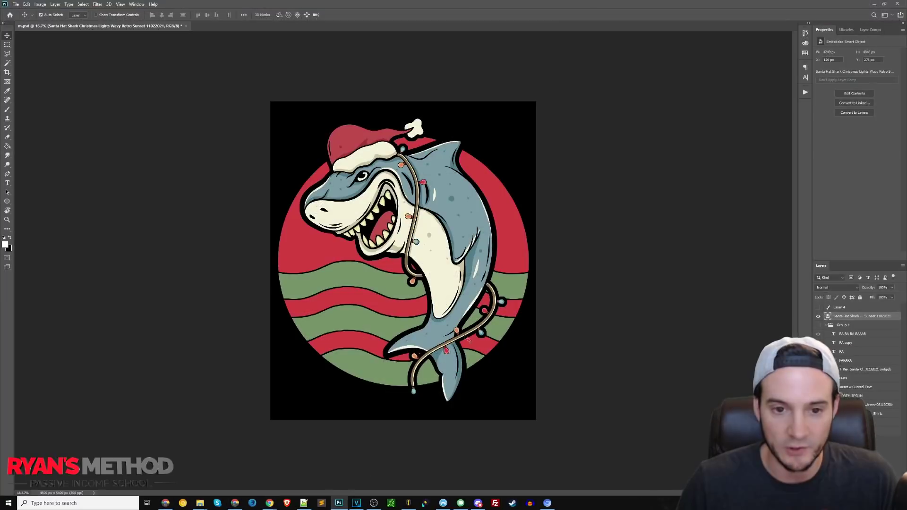
pyautogui.hotkey('ctrl', 't')
pyautogui.moveTo(404, 421); pyautogui.dragTo(403, 389)
pyautogui.moveTo(412, 259); pyautogui.dragTo(412, 276)
pyautogui.press('Return')
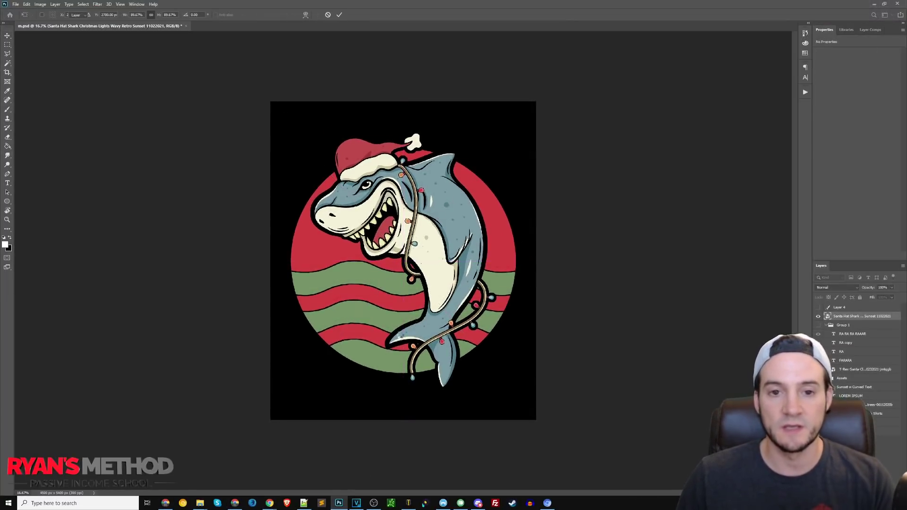
pyautogui.moveTo(452, 226)
pyautogui.mouseDown()
pyautogui.moveTo(446, 219)
pyautogui.moveTo(442, 227)
pyautogui.mouseUp()
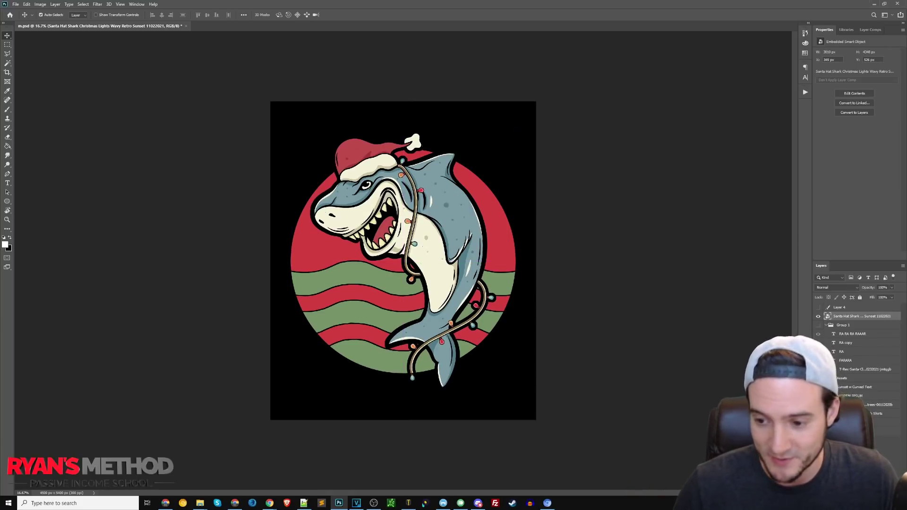
# Show the curved LOREM IPSUM text, lower the shark beneath it, and replace the wording with SANTA JAWS
pyautogui.click(819, 396)
pyautogui.moveTo(472, 232); pyautogui.dragTo(475, 242)
pyautogui.moveTo(414, 168); pyautogui.dragTo(416, 175)
pyautogui.click(445, 137)
pyautogui.doubleClick(444, 137)
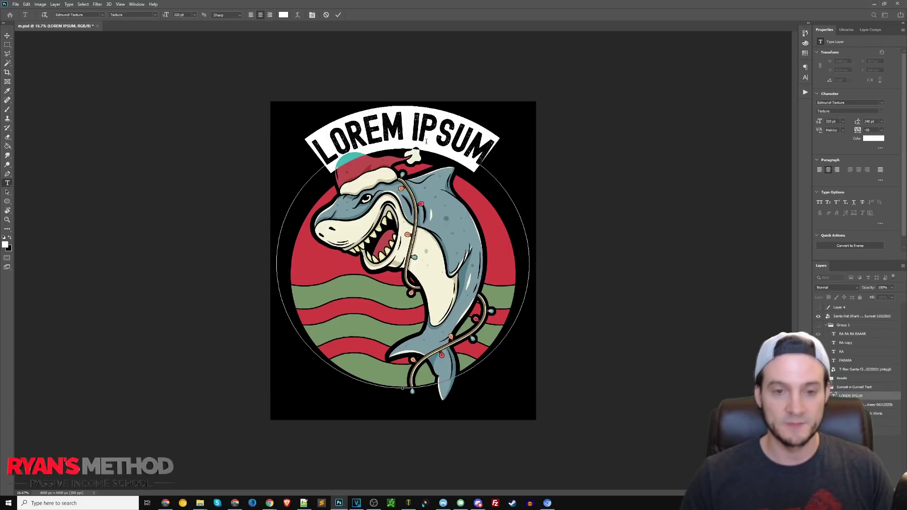
pyautogui.write('SANTA JAWS')
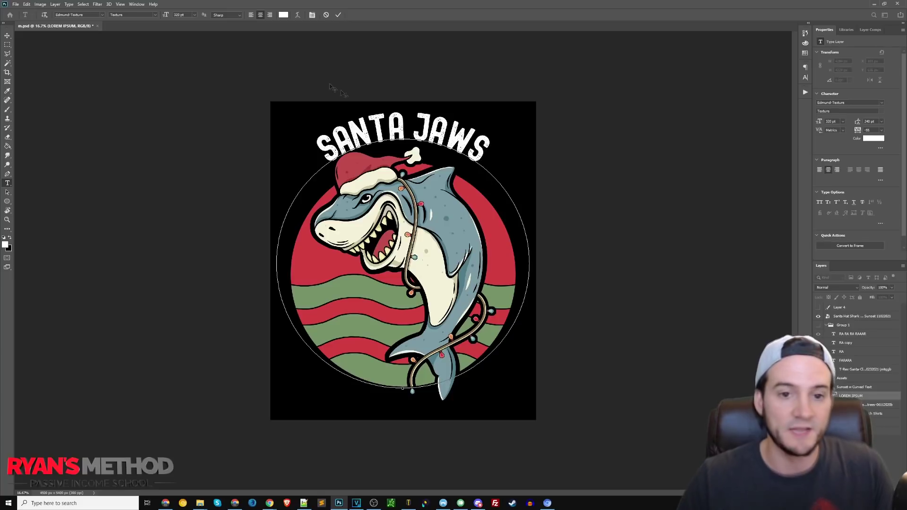
pyautogui.click(8, 36)
# Flatten the SANTA JAWS arc slightly and set its font size to about 400 pt
pyautogui.hotkey('ctrl', 't')
pyautogui.moveTo(403, 387); pyautogui.dragTo(403, 372)
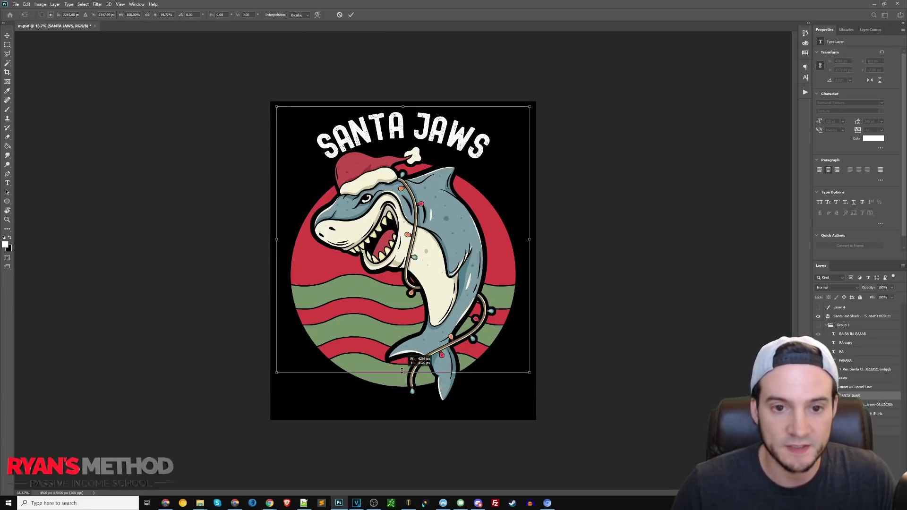
pyautogui.press('Return')
pyautogui.press('t')
pyautogui.press('Return')
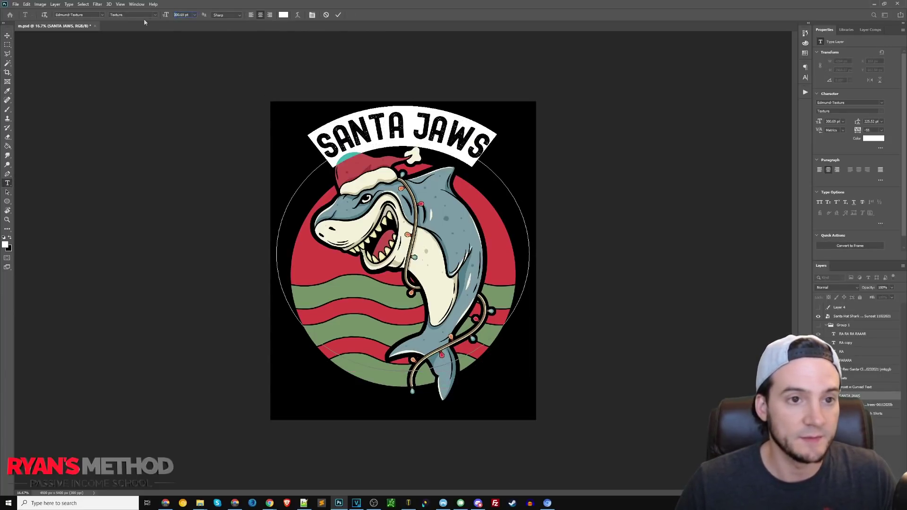
pyautogui.press('Return')
pyautogui.click(7, 36)
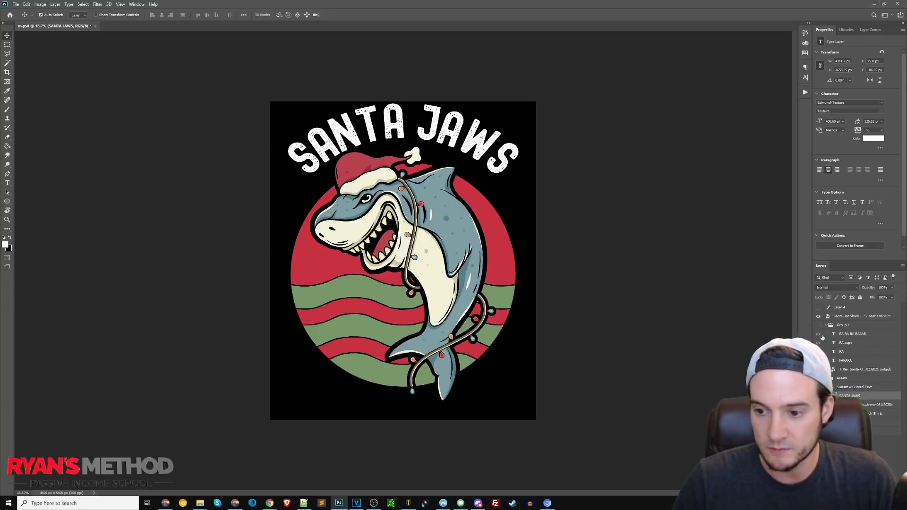
# Duplicate the hidden RA RA RA RAAAR text layer and move the copy out of Group 1, below the shark layer
pyautogui.click(846, 334)
pyautogui.rightClick(846, 334)
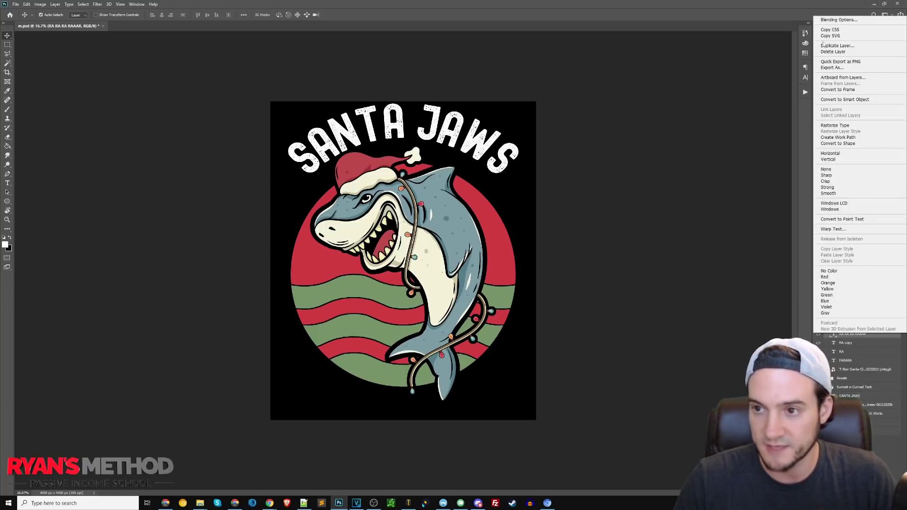
pyautogui.click(828, 45)
pyautogui.click(515, 142)
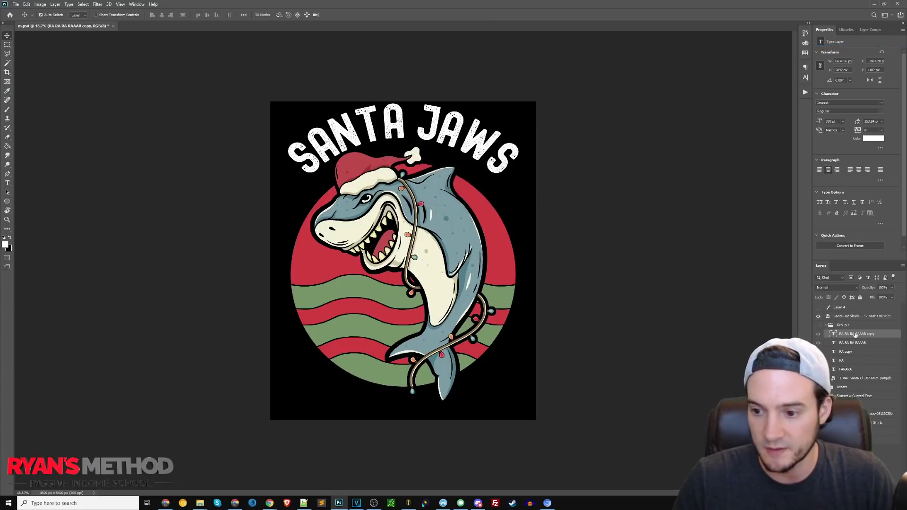
pyautogui.moveTo(855, 318); pyautogui.dragTo(856, 321)
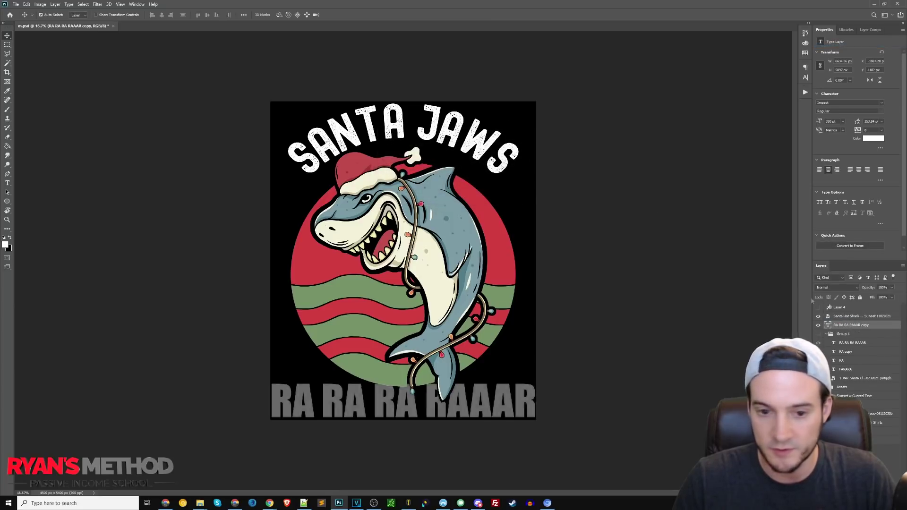
# Replace the copied text with IS COMING TO TOWN and set its font to Edmund Texture
pyautogui.doubleClick(493, 408)
pyautogui.write('IS COMING')
pyautogui.write(' TO TOWN')
pyautogui.hotkey('ctrl', 'a')
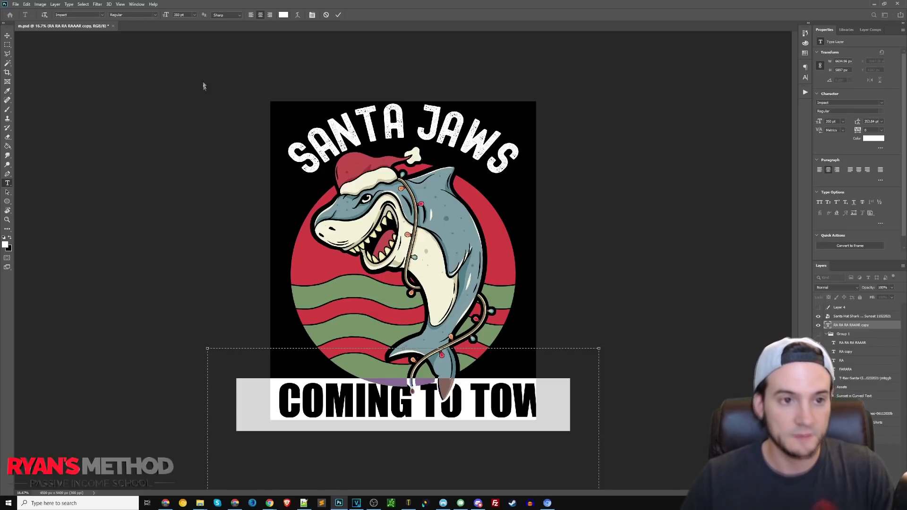
pyautogui.write('edmund')
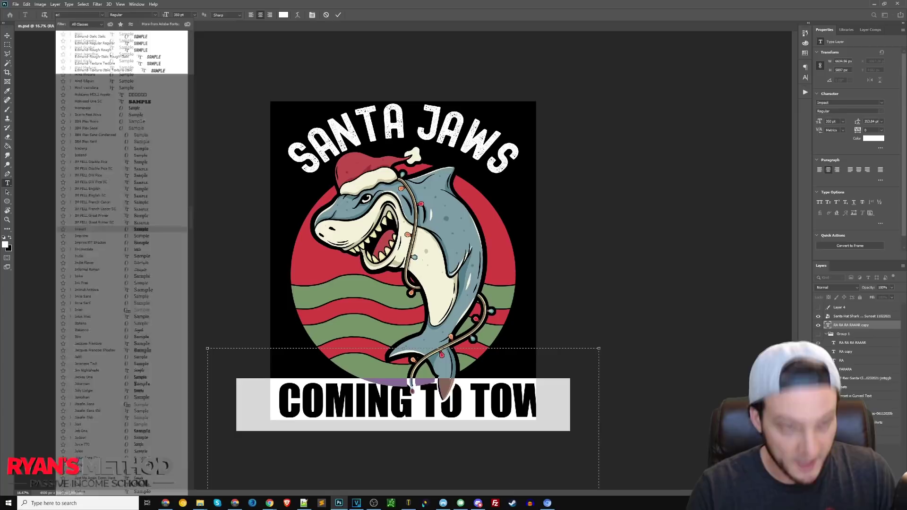
pyautogui.click(119, 64)
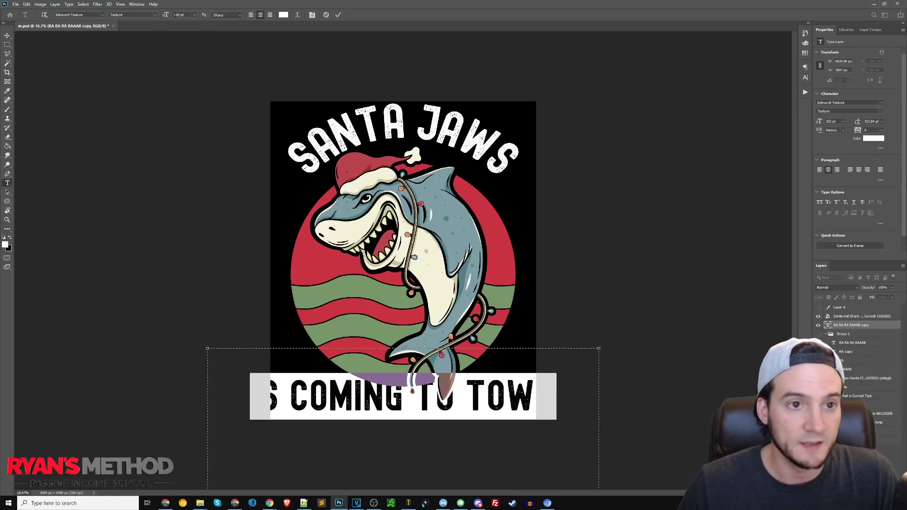
# Set the IS COMING TO TOWN text to 300 pt and move it down to the canvas's lower edge
pyautogui.press('Return')
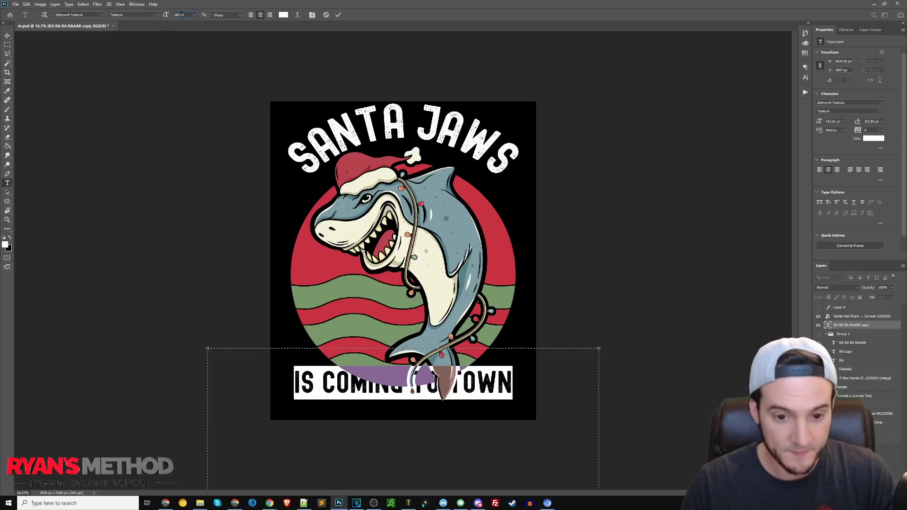
pyautogui.press('Return')
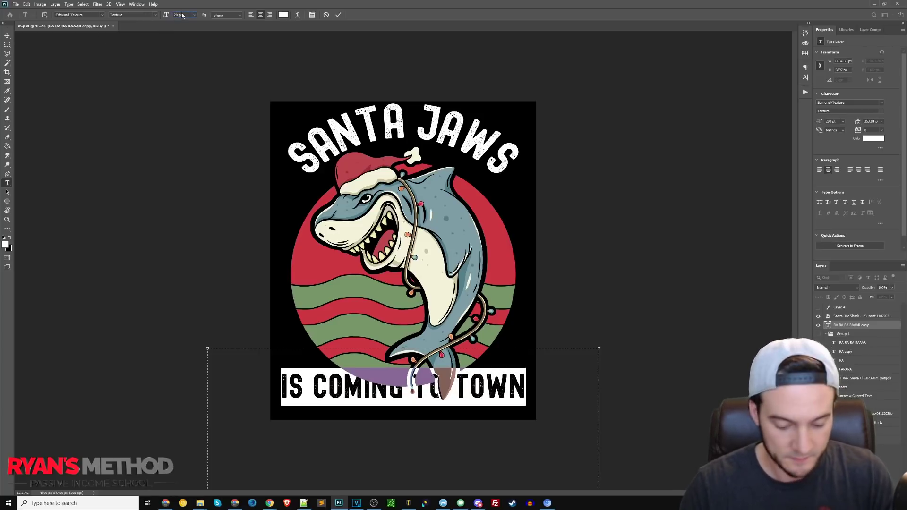
pyautogui.hotkey('shift', 'Up')
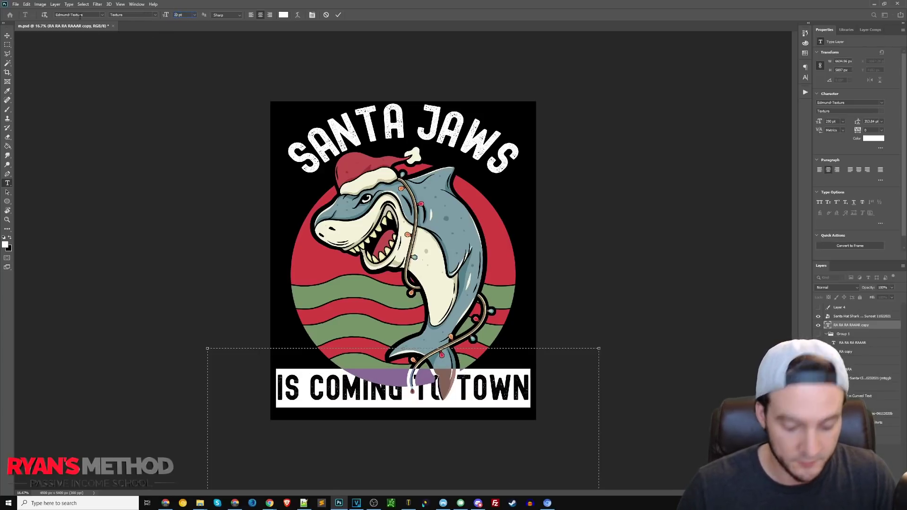
pyautogui.hotkey('shift', 'Up')
pyautogui.click(8, 35)
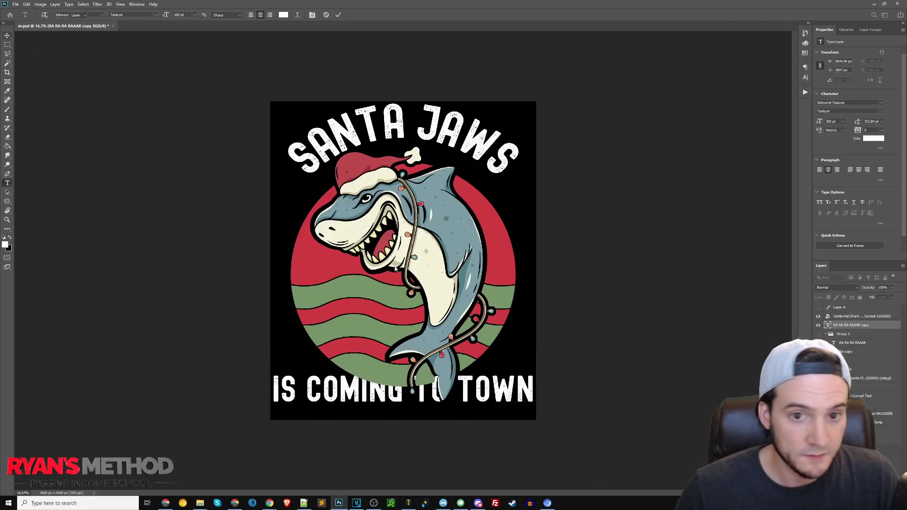
pyautogui.moveTo(507, 394); pyautogui.dragTo(508, 409)
# Scale the shark graphic to about 86% and position it between the SANTA JAWS and IS COMING TO TOWN lines
pyautogui.click(466, 254)
pyautogui.hotkey('ctrl', 't')
pyautogui.moveTo(403, 420); pyautogui.dragTo(404, 400)
pyautogui.moveTo(427, 341); pyautogui.dragTo(427, 344)
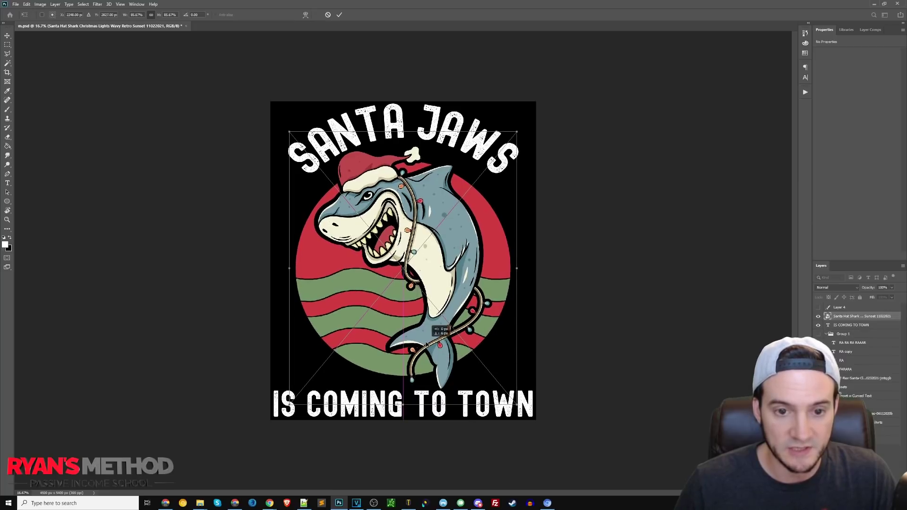
pyautogui.press('Return')
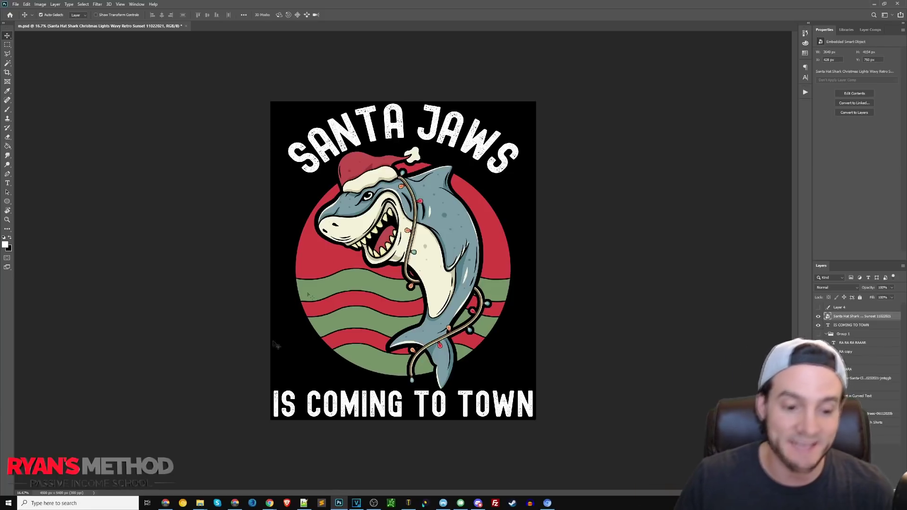
# Bring up the All Sunsets Xmas folder, move its window fully into view, and select the Bigfoot Santa Claus Christmas Tree American Flag image
pyautogui.click(202, 504)
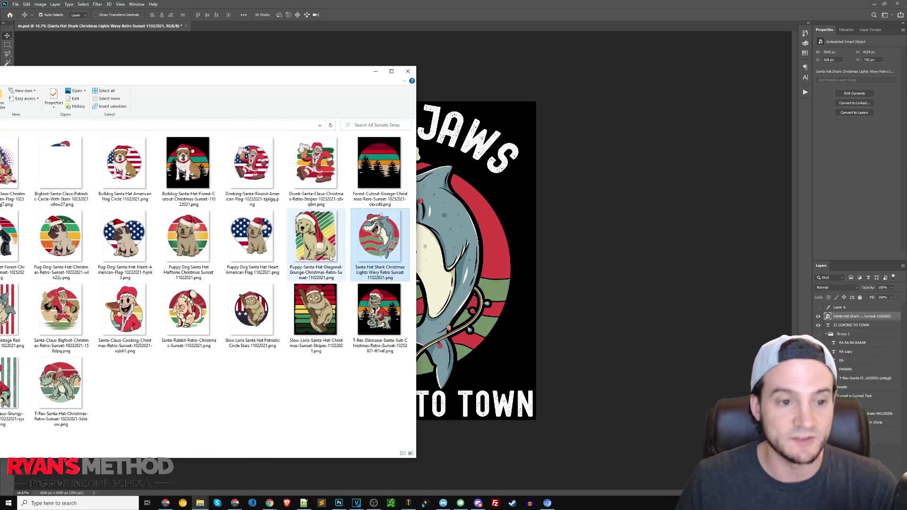
pyautogui.moveTo(313, 80); pyautogui.dragTo(503, 54)
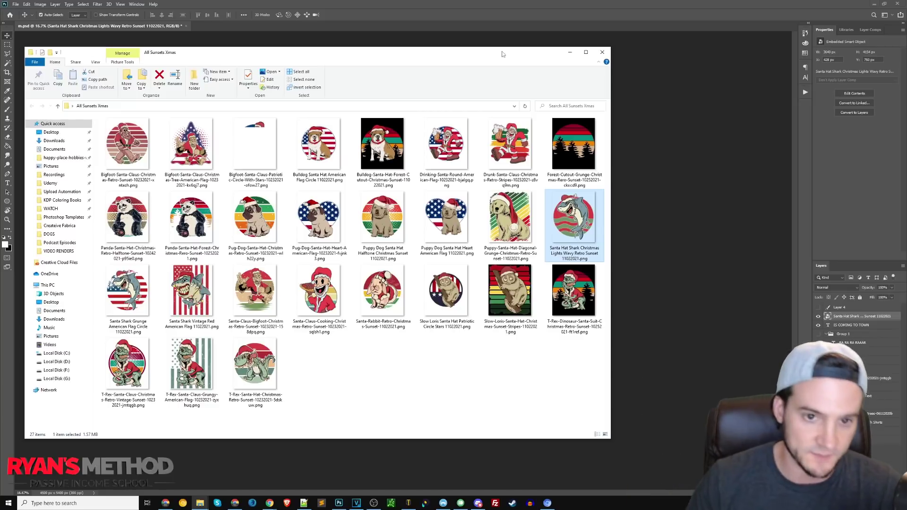
pyautogui.click(206, 129)
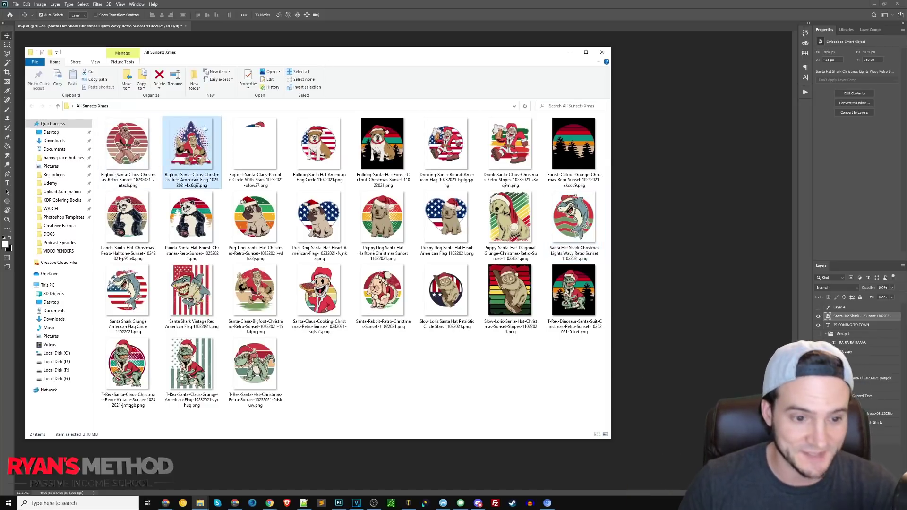
# Switch to Chrome and search Amazon Merch T-shirt listings for "bigfoot christmas"
pyautogui.click(270, 503)
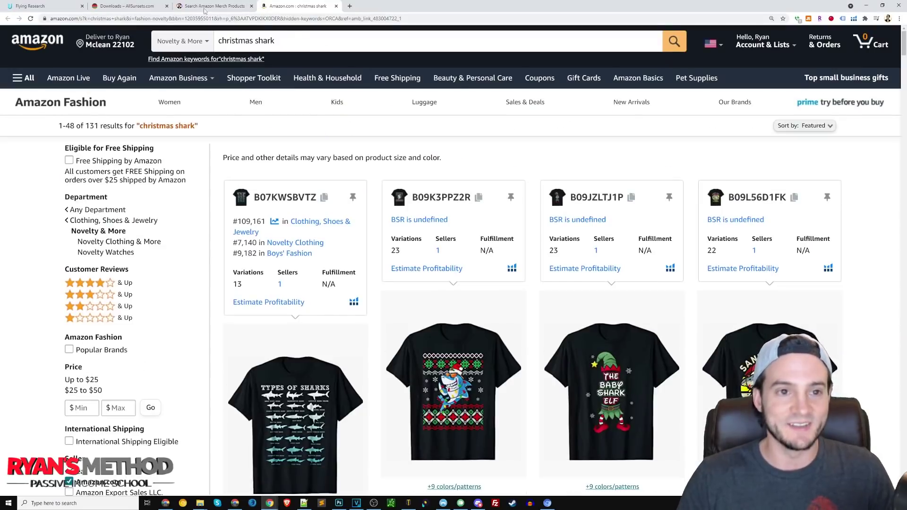
pyautogui.click(205, 7)
pyautogui.tripleClick(461, 202)
pyautogui.write('b')
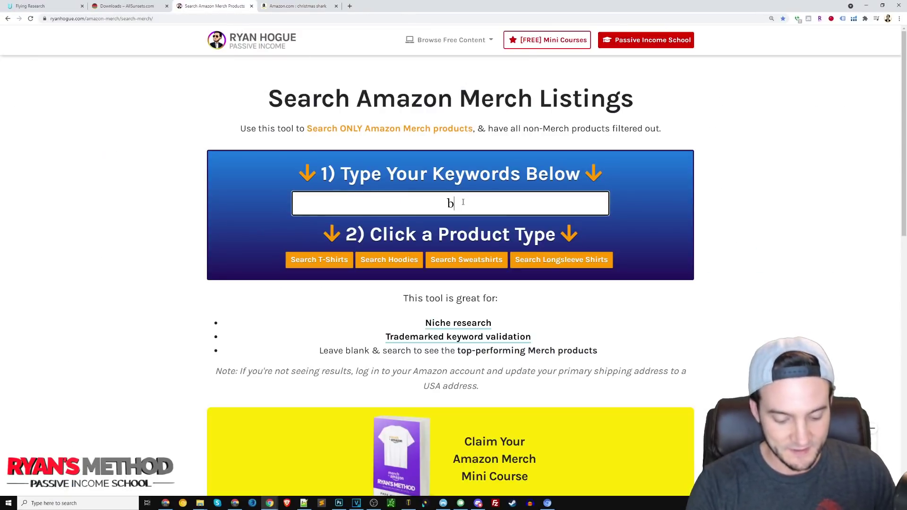
pyautogui.write('igfoot christ,ma')
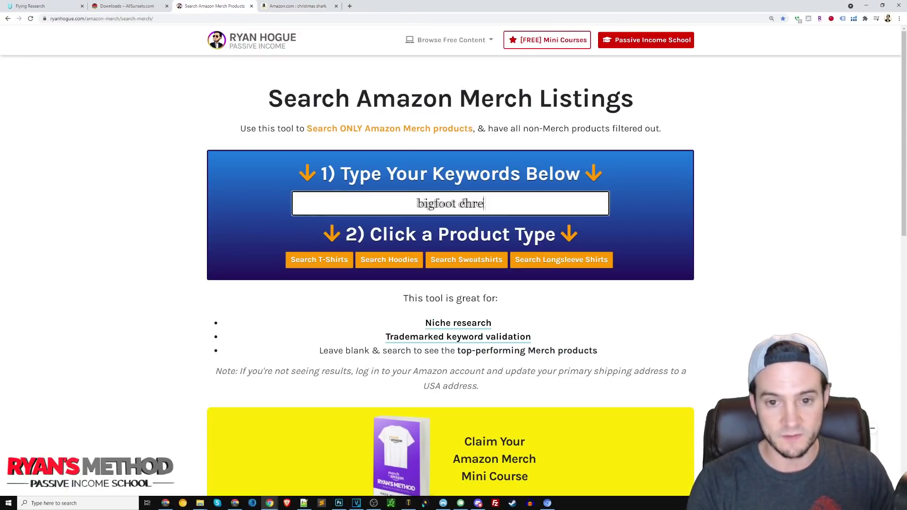
pyautogui.press('BackSpace')
pyautogui.press('BackSpace')
pyautogui.press('BackSpace')
pyautogui.write('mas')
pyautogui.click(326, 259)
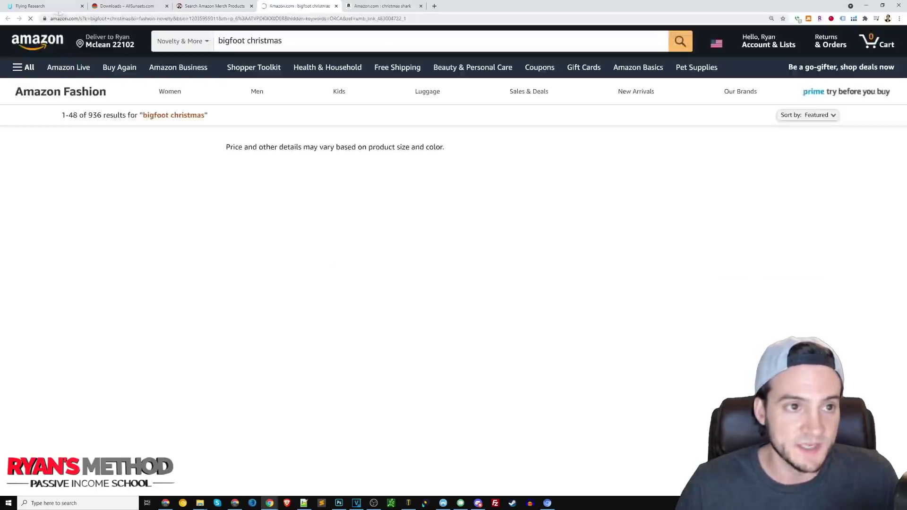
# Search the Flying Research best-selling T-shirts for "bigfoot"
pyautogui.hotkey('ctrl', '1')
pyautogui.scroll(15, 473, 260)
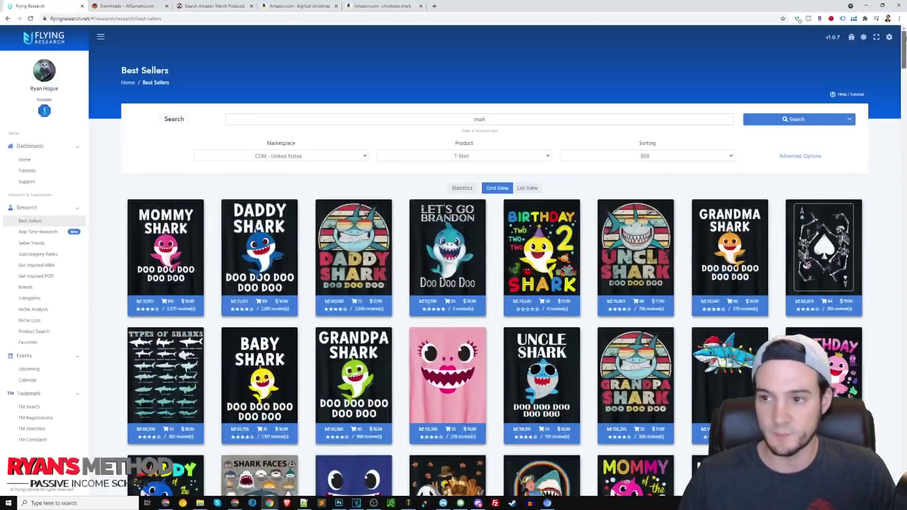
pyautogui.tripleClick(312, 120)
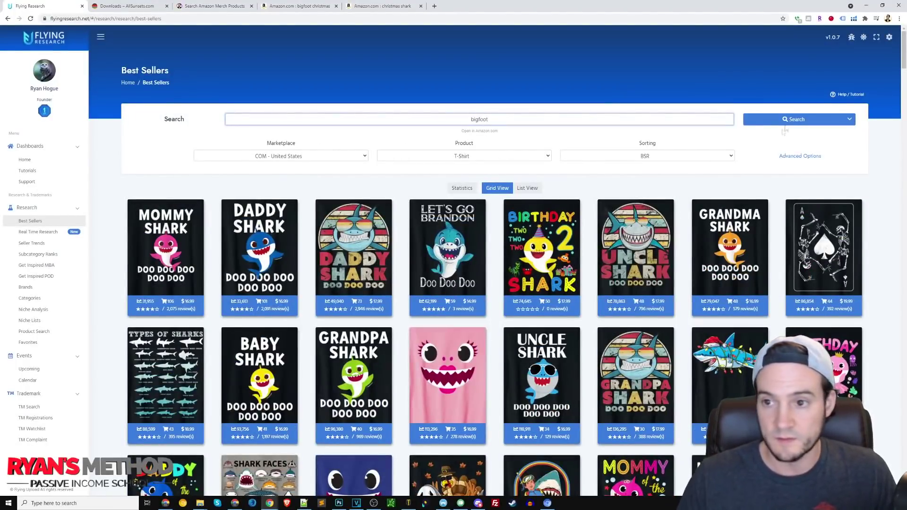
pyautogui.write('bigfoot')
pyautogui.press('Return')
# From the Amazon "bigfoot christmas" results, open the Bigfoot Believe Sasquatch In Moon Light T-shirt listing, check its design, and close it
pyautogui.click(385, 8)
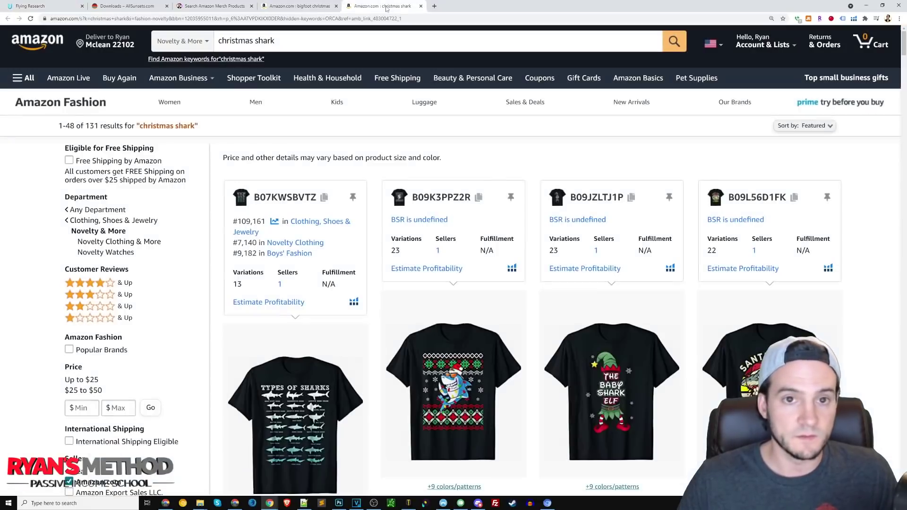
pyautogui.click(317, 9)
pyautogui.scroll(-5, 826, 182)
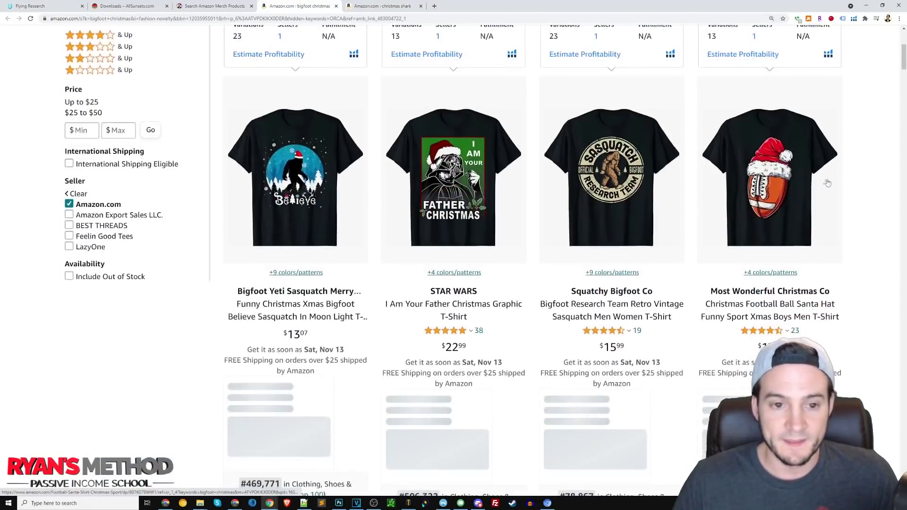
pyautogui.hotkey('ctrl', '-')
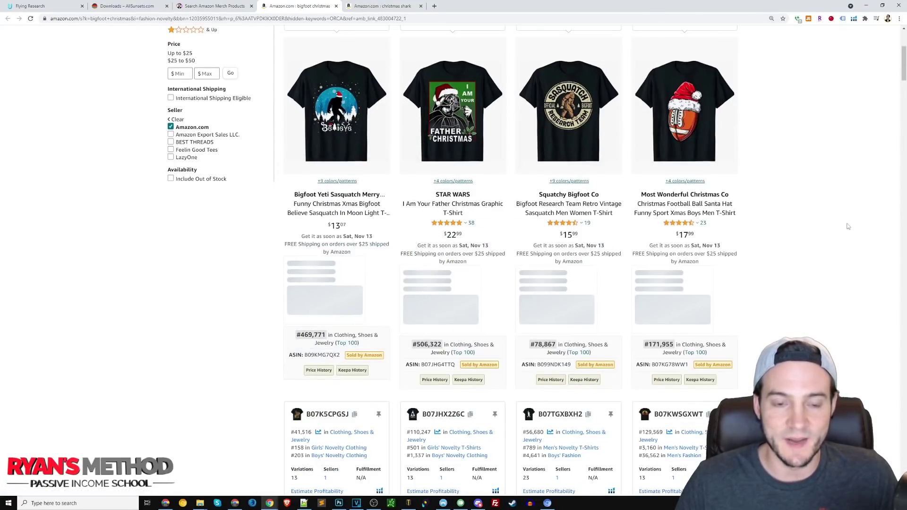
pyautogui.middleClick(321, 104)
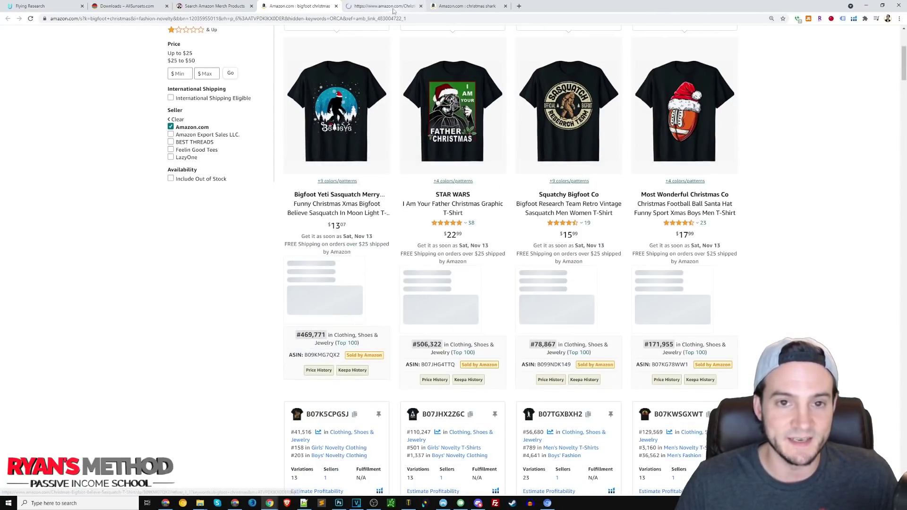
pyautogui.click(402, 7)
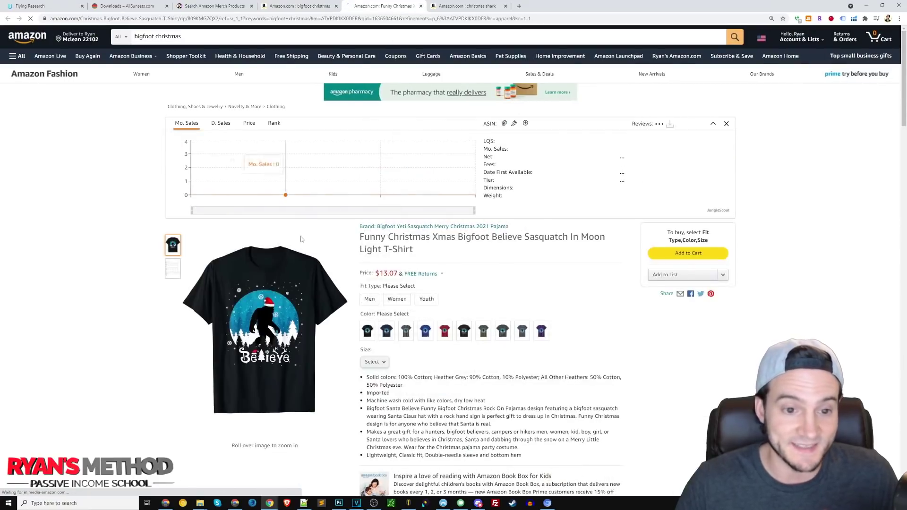
pyautogui.moveTo(267, 331)
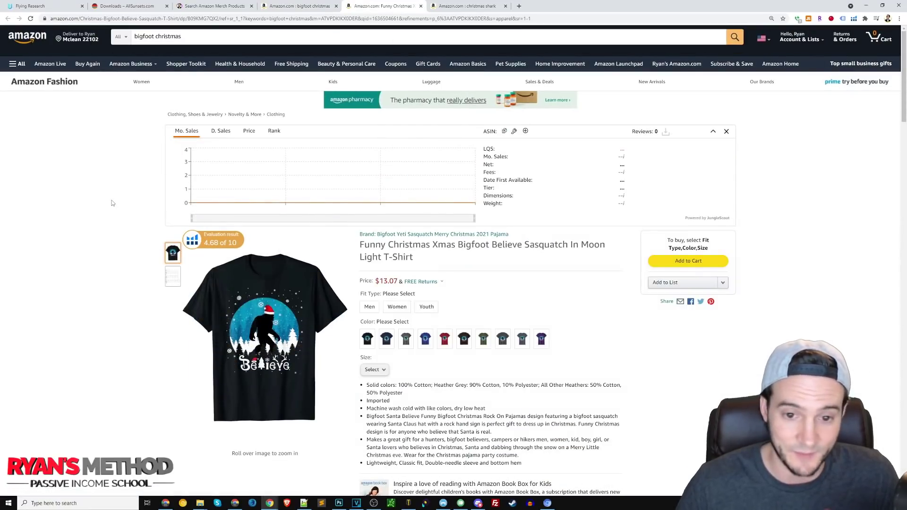
pyautogui.hotkey('ctrl', 'w')
# Look through the "bigfoot christmas" shirts and open the Retro Bigfoot Silhouette Sun Believe T-shirt listing in a new tab
pyautogui.moveTo(464, 106)
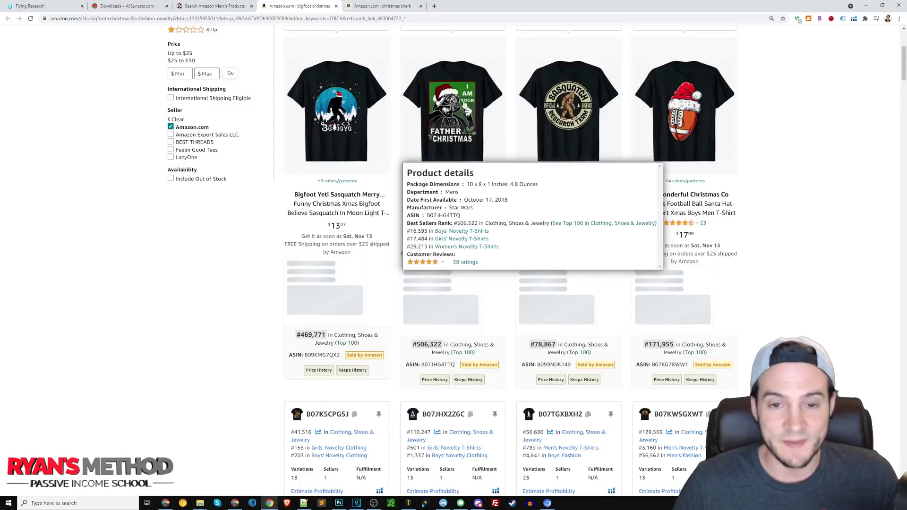
pyautogui.scroll(-6, 798, 204)
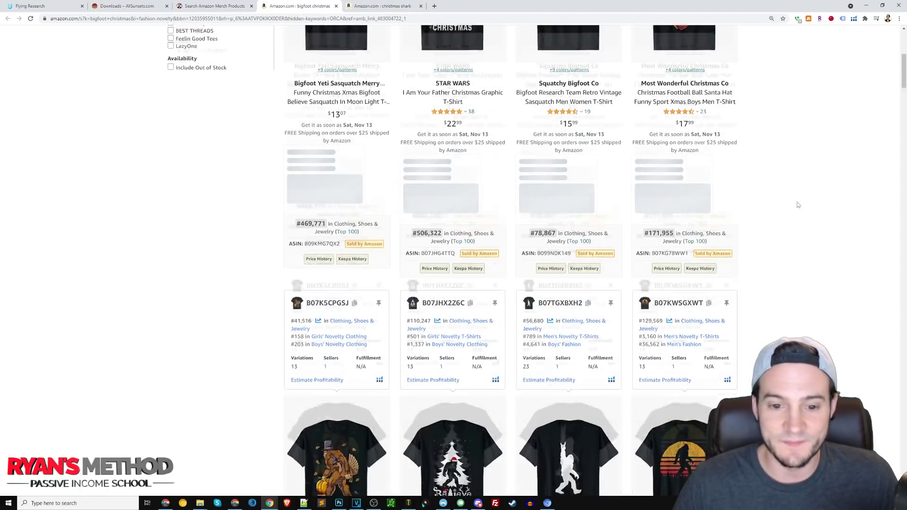
pyautogui.scroll(7, 798, 204)
pyautogui.scroll(-8, 785, 238)
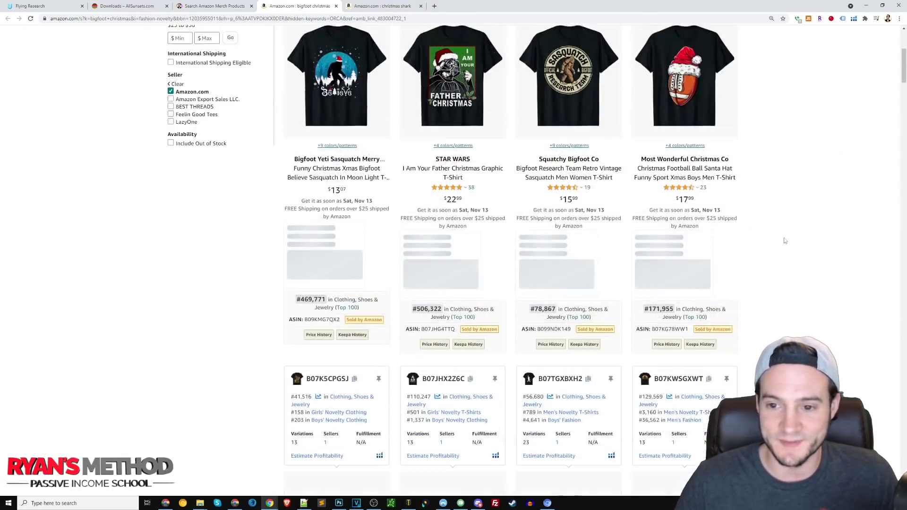
pyautogui.scroll(-1, 759, 220)
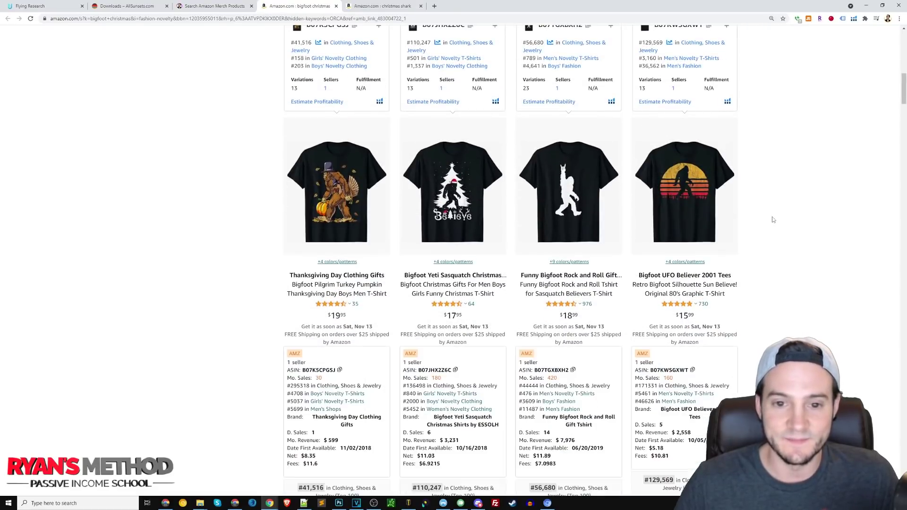
pyautogui.scroll(4, 799, 230)
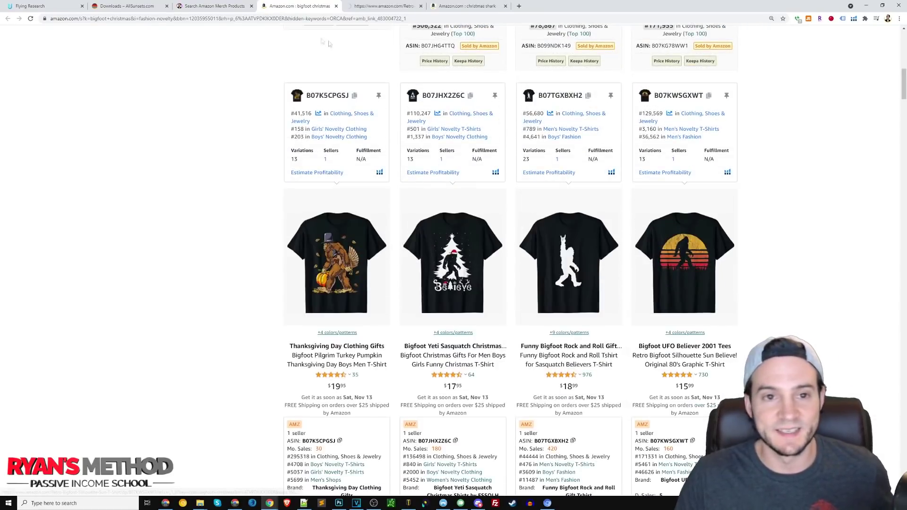
pyautogui.click(731, 265)
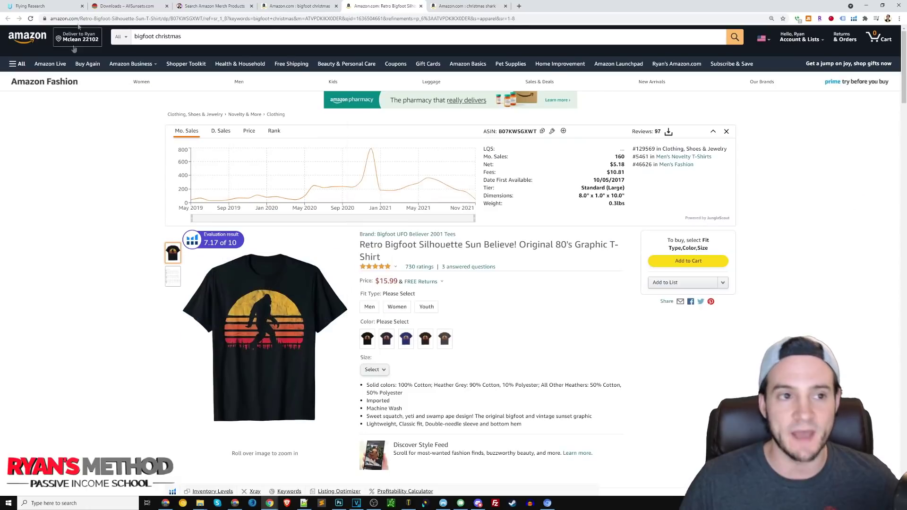
# Go to page 2 of the AllSunsets downloads and look over its Christmas sunset graphics
pyautogui.click(124, 6)
pyautogui.scroll(-2, 571, 310)
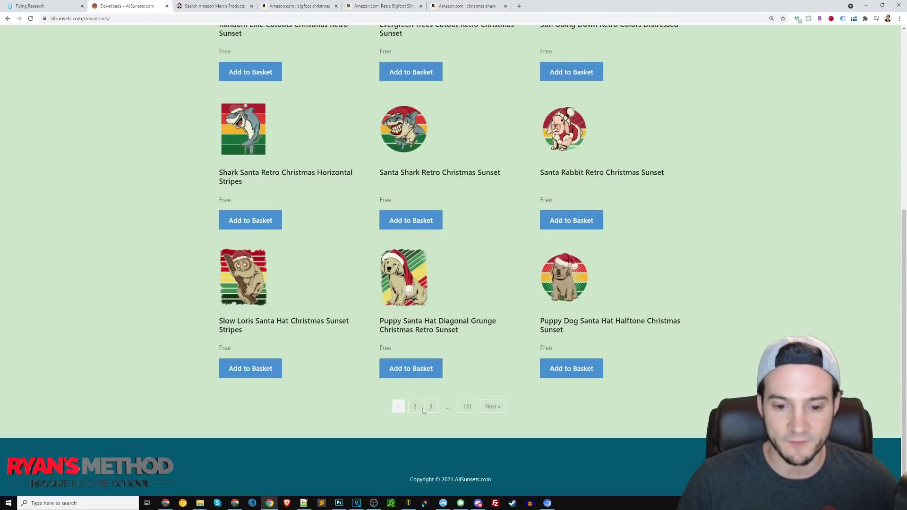
pyautogui.click(414, 405)
pyautogui.scroll(-4, 633, 264)
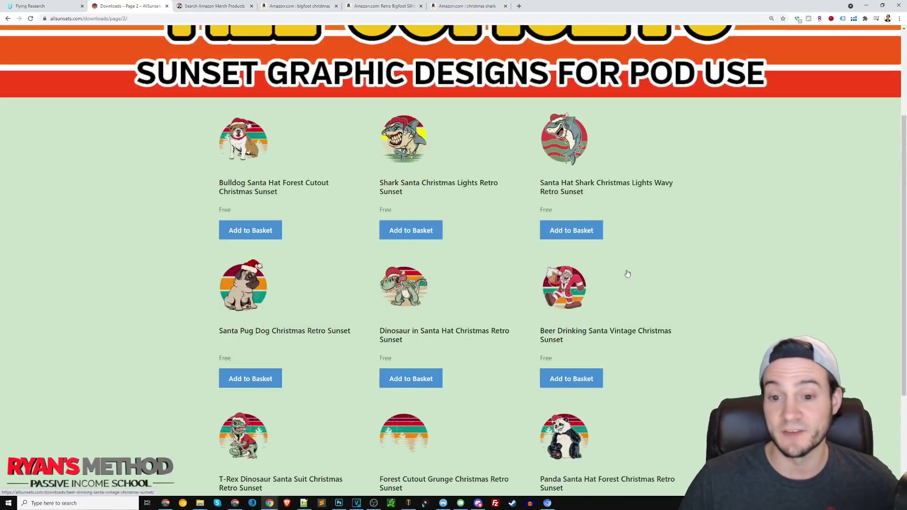
pyautogui.scroll(2, 614, 280)
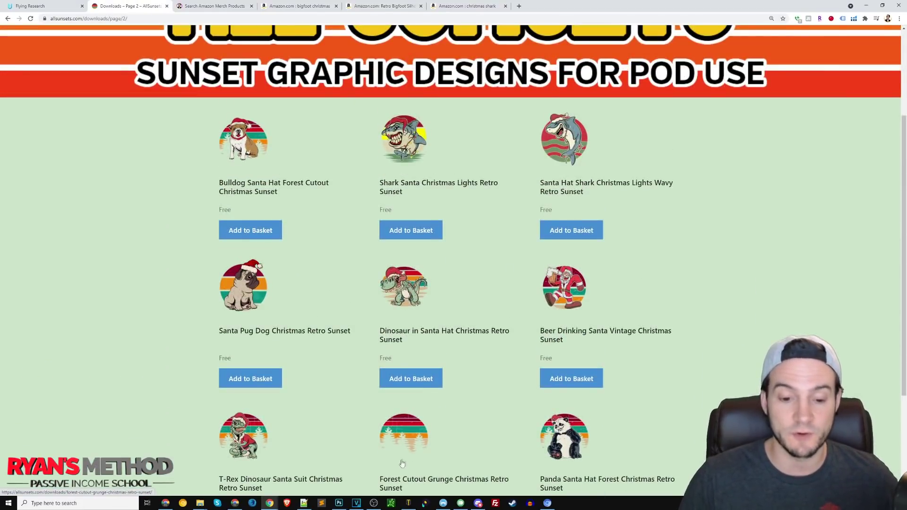
# Switch to Photoshop to view the SANTA JAWS design, and return to the AllSunsets page in Chrome
pyautogui.hotkey('alt', 'Tab')
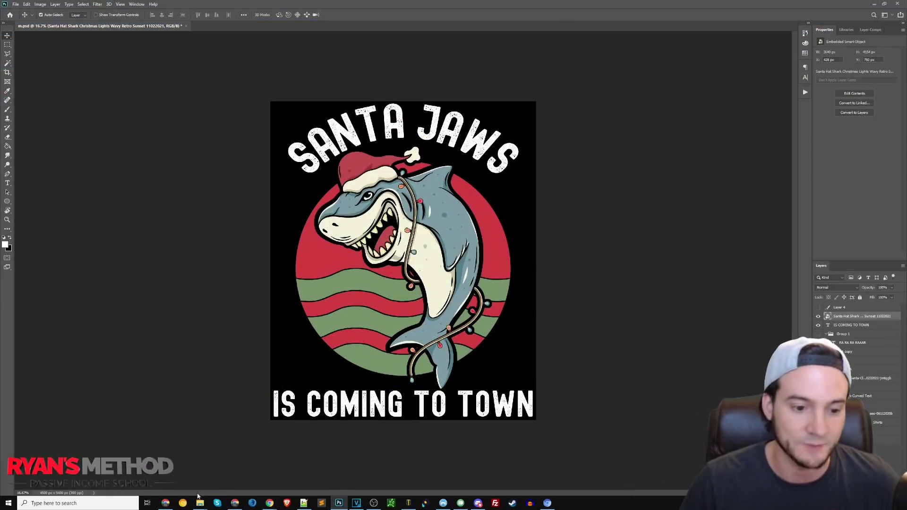
pyautogui.moveTo(270, 504)
pyautogui.click(334, 473)
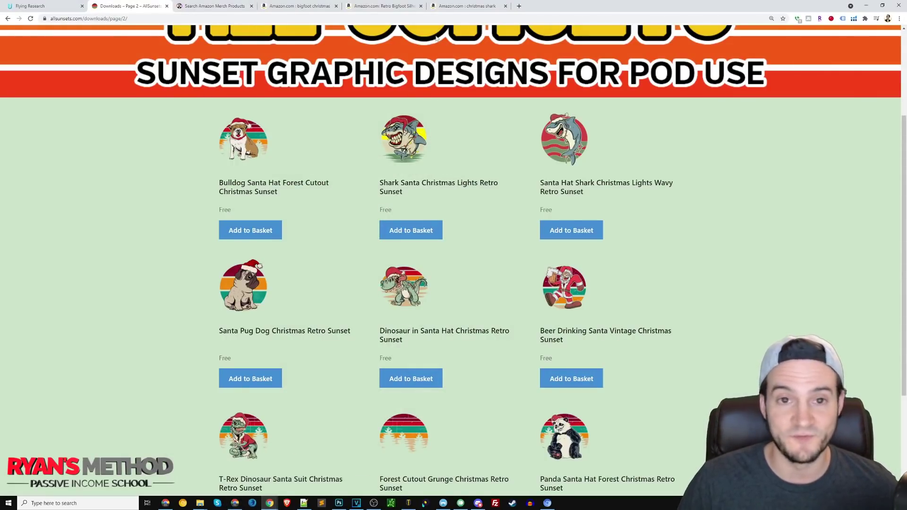
# Compare the Retro Bigfoot Silhouette Sun shirt in the Amazon results with its listing, and inspect the sunset artwork magnified
pyautogui.click(297, 6)
pyautogui.scroll(-10, 703, 258)
pyautogui.moveTo(702, 258)
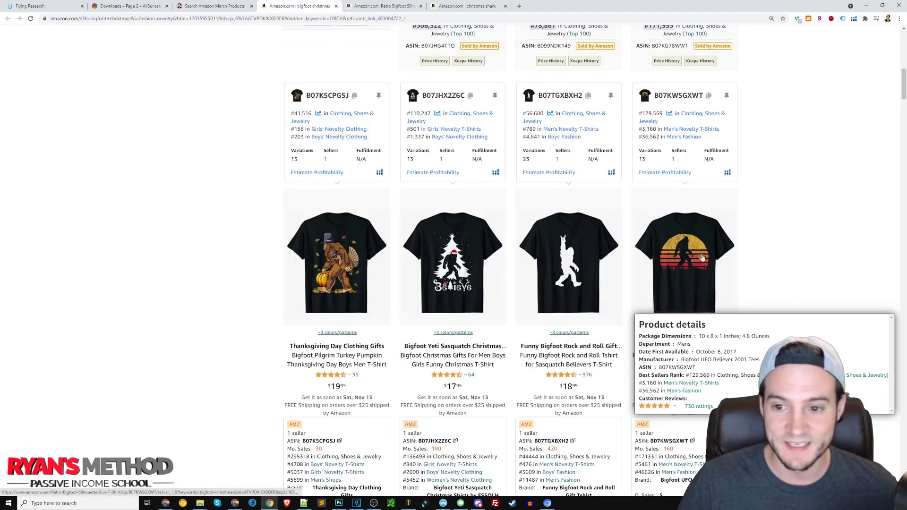
pyautogui.hotkey('ctrl', 'Tab')
pyautogui.scroll(-2, 271, 258)
pyautogui.moveTo(271, 257)
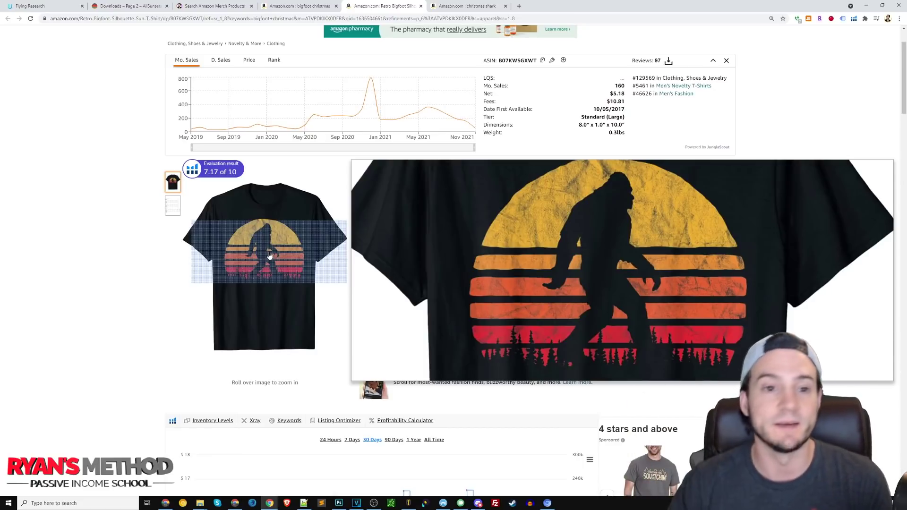
# Examine the bigfoot best sellers in Flying Research for shirt text and design ideas
pyautogui.click(133, 6)
pyautogui.scroll(-1, 236, 189)
pyautogui.click(43, 6)
pyautogui.scroll(-5, 520, 142)
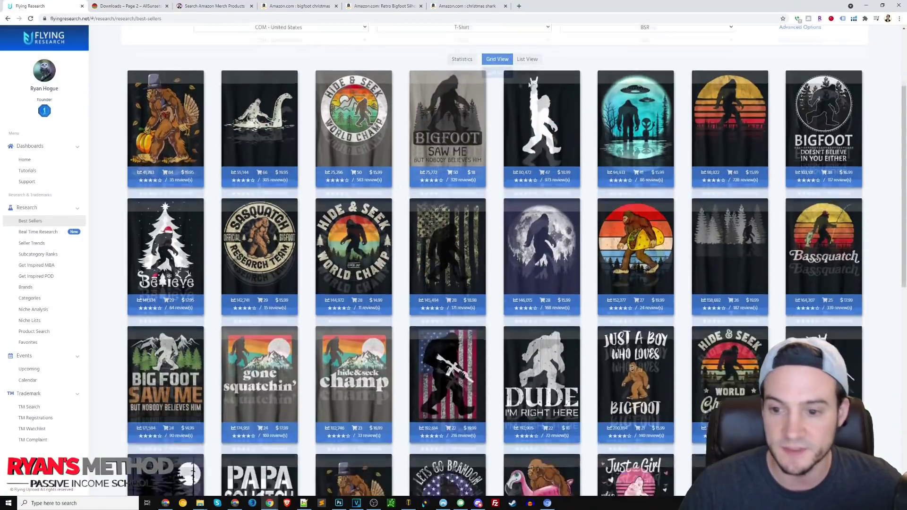
pyautogui.scroll(2, 800, 177)
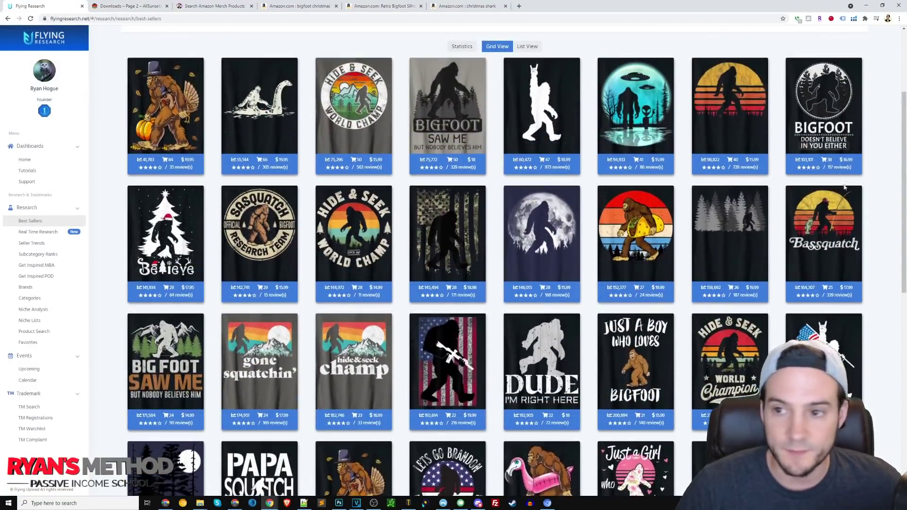
pyautogui.scroll(-2, 803, 189)
pyautogui.scroll(-1, 865, 226)
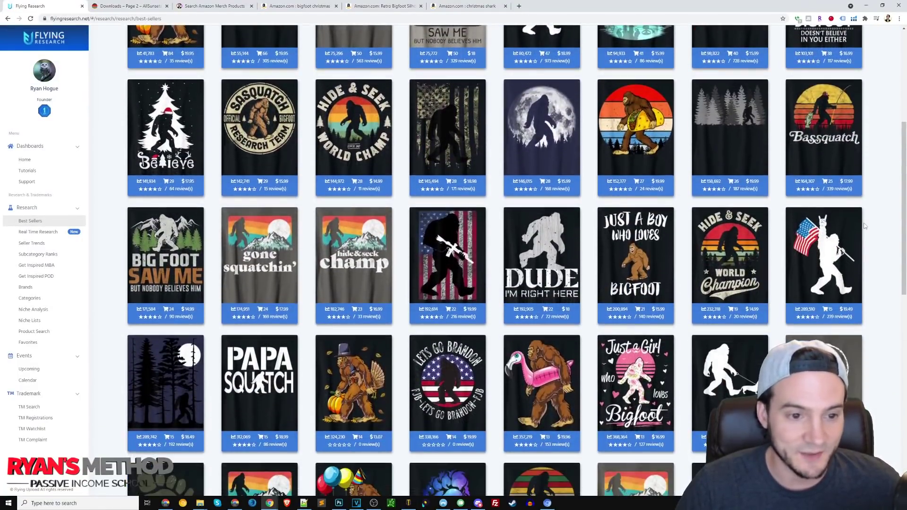
pyautogui.scroll(-3, 870, 237)
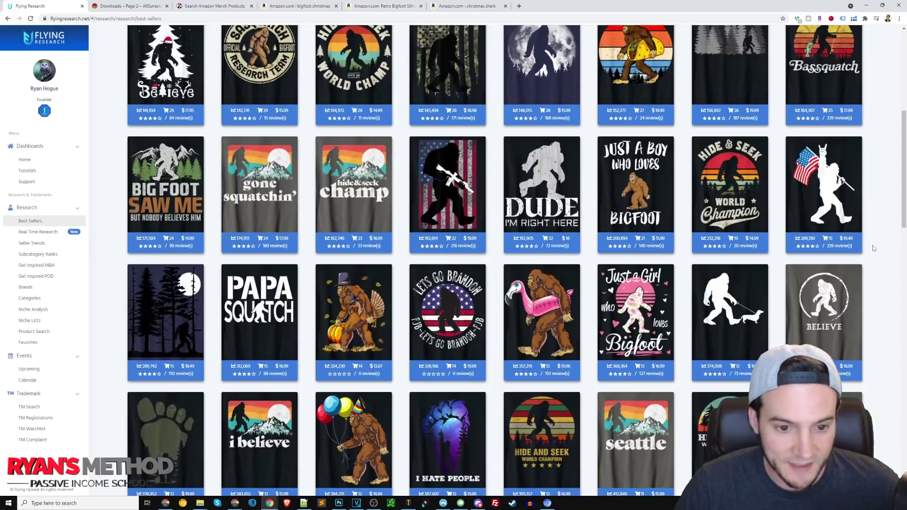
pyautogui.scroll(-4, 872, 247)
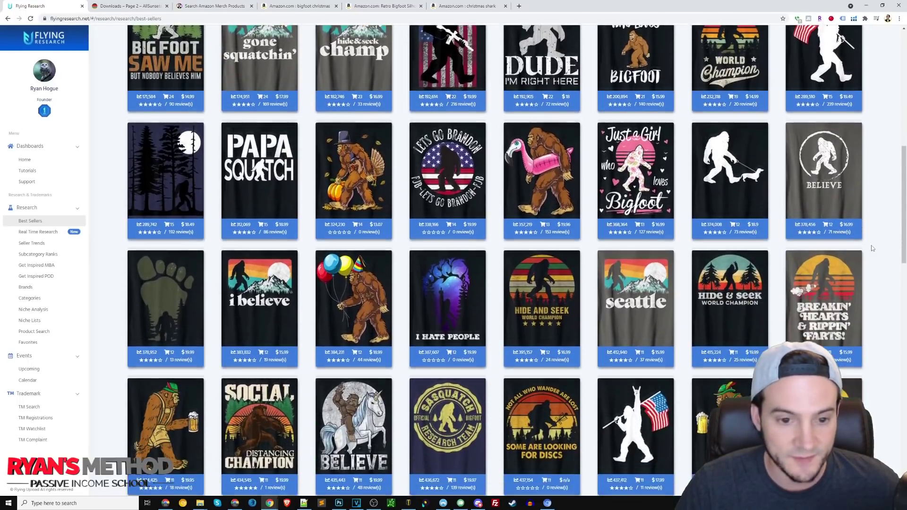
pyautogui.scroll(-2, 868, 248)
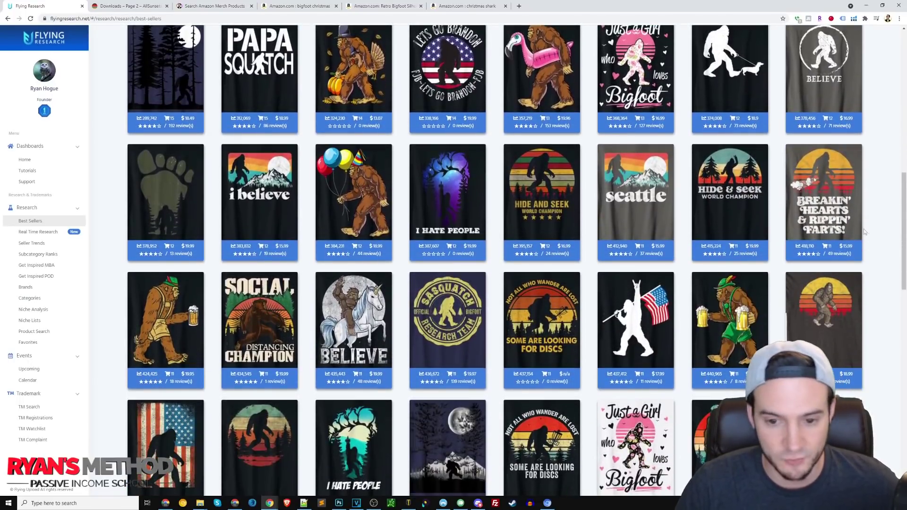
pyautogui.scroll(-2, 864, 229)
# Open the Squatching Through the Snow and Hairy Christmas shirt listings from the Amazon "bigfoot christmas" results in new tabs
pyautogui.click(299, 5)
pyautogui.scroll(-10, 780, 156)
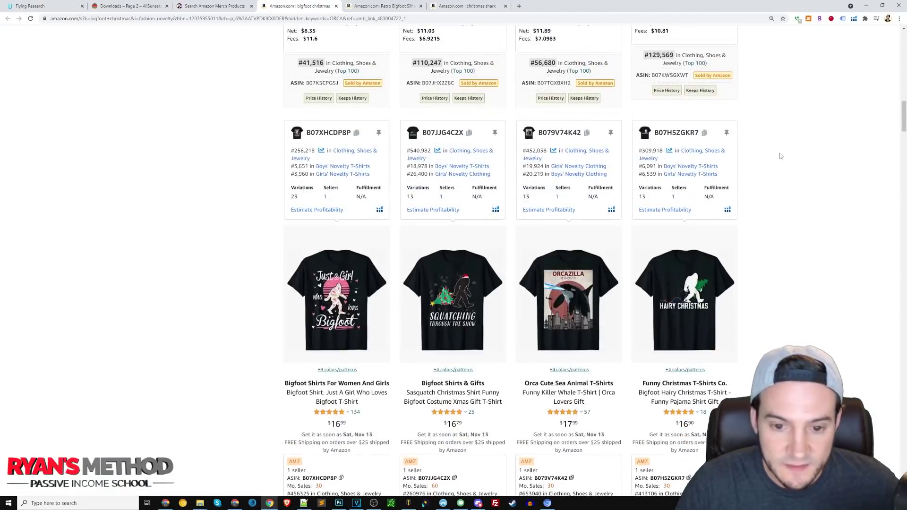
pyautogui.moveTo(461, 263)
pyautogui.middleClick(491, 238)
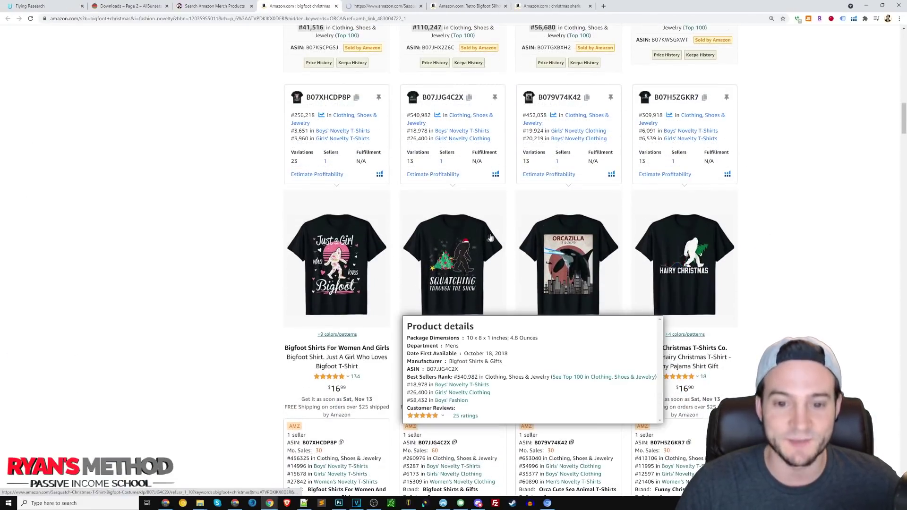
pyautogui.middleClick(698, 268)
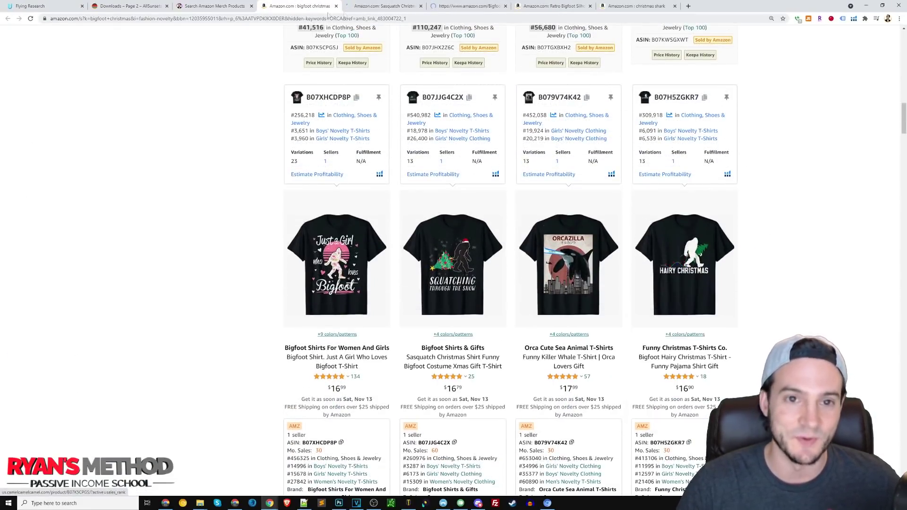
# Review the sales history and artwork of the Squatching Through the Snow and Hairy Christmas shirt listings
pyautogui.click(383, 6)
pyautogui.scroll(-2, 266, 264)
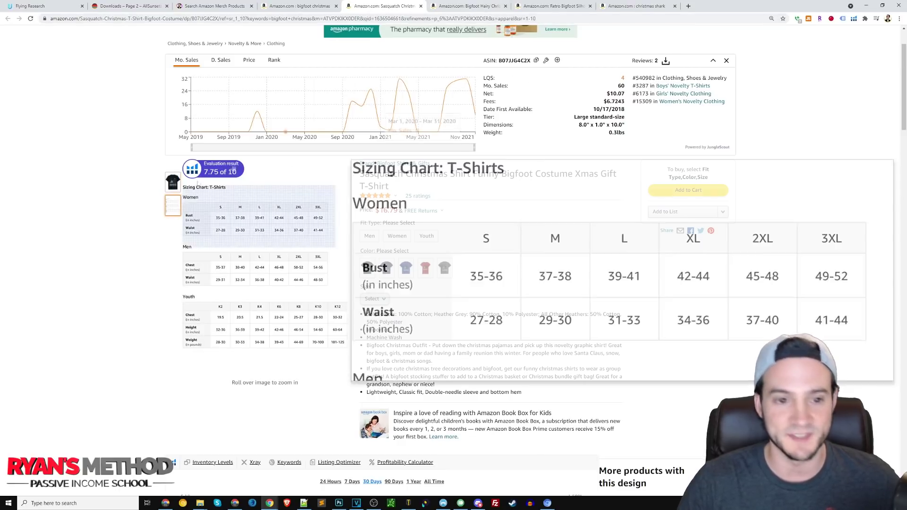
pyautogui.click(501, 12)
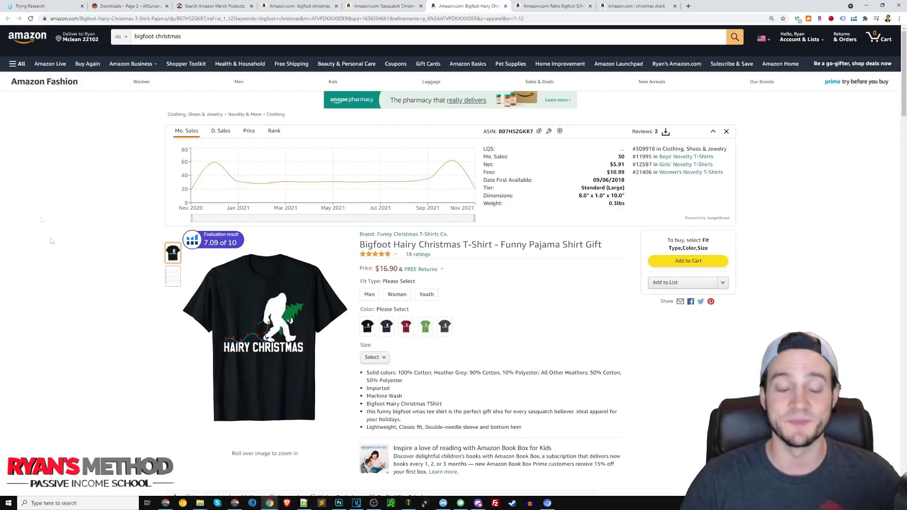